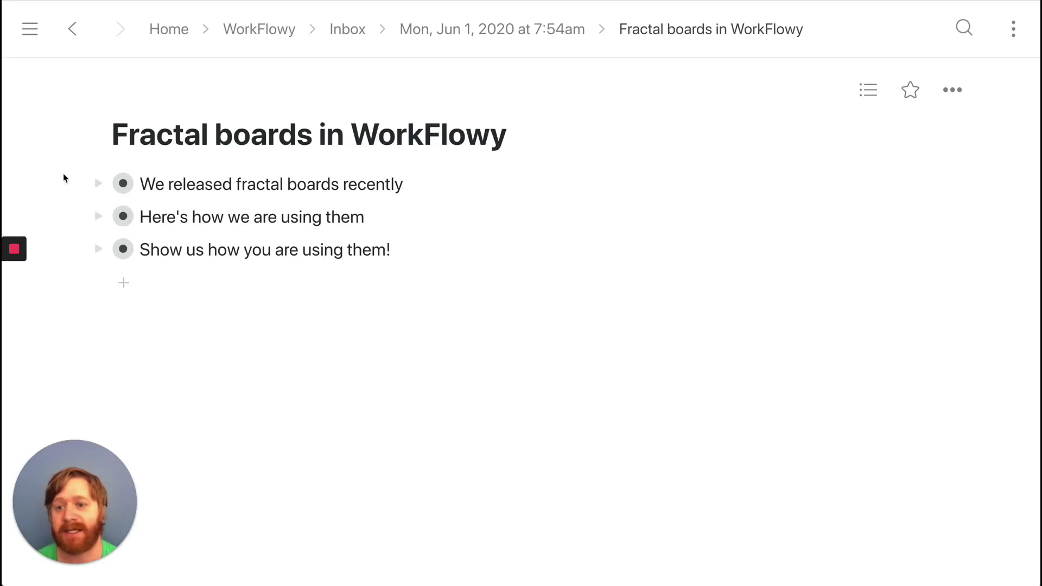
- Open the What's a normal board? board and collapse the Make board demo and Grocery run cards
{"action": "left_click", "coordinate": [124, 184]}
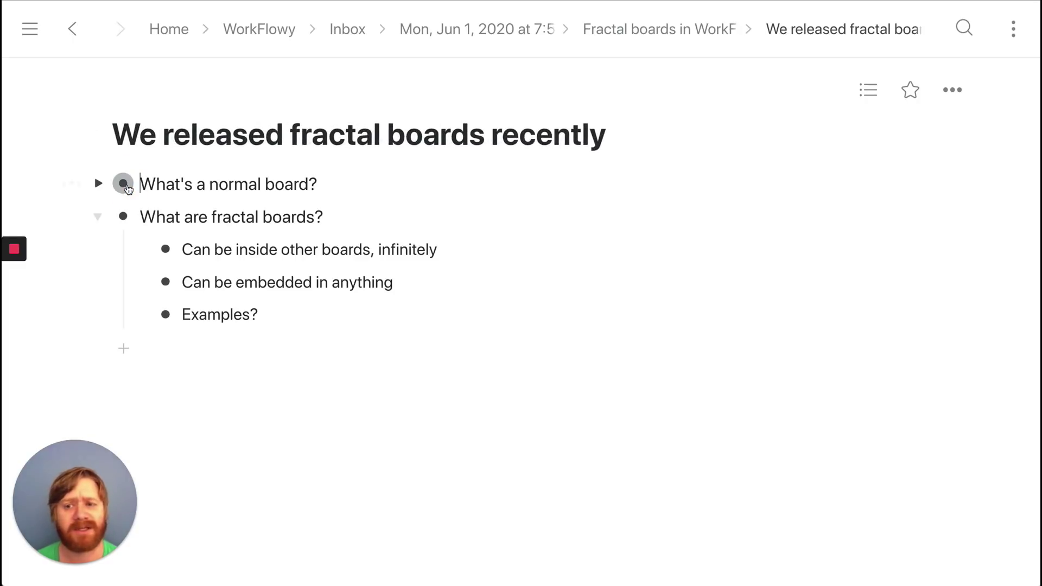
{"action": "left_click", "coordinate": [124, 183]}
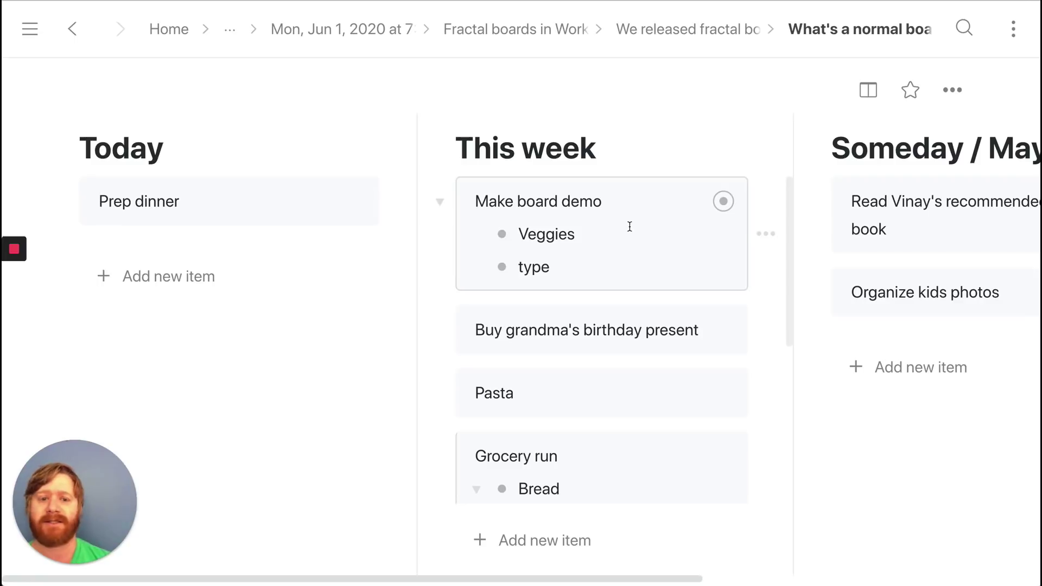
{"action": "scroll", "coordinate": [629, 226], "scroll_direction": "right", "scroll_amount": 10}
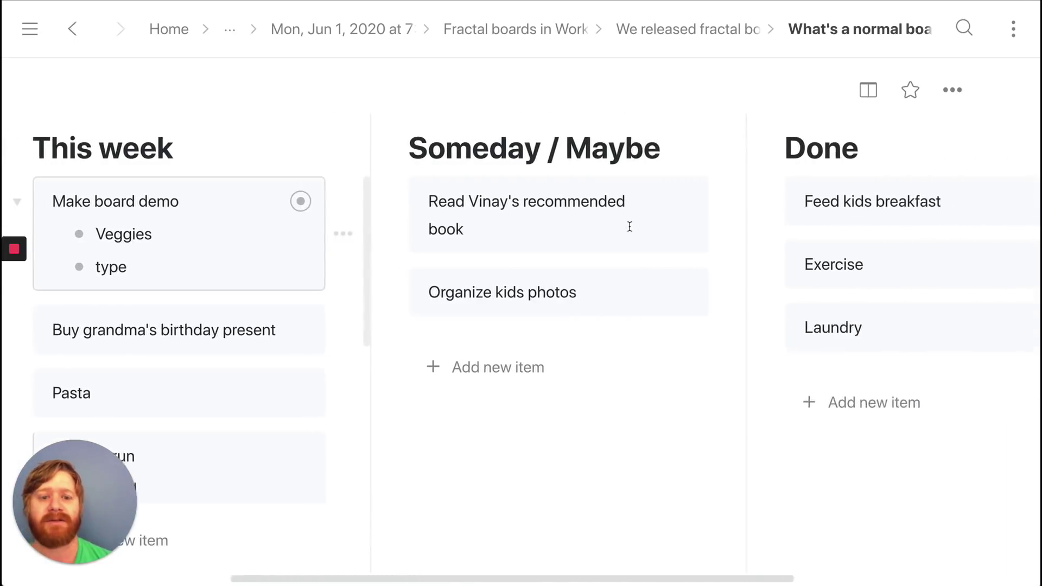
{"action": "scroll", "coordinate": [655, 223], "scroll_direction": "left", "scroll_amount": 10}
{"action": "scroll", "coordinate": [458, 257], "scroll_direction": "down", "scroll_amount": 3}
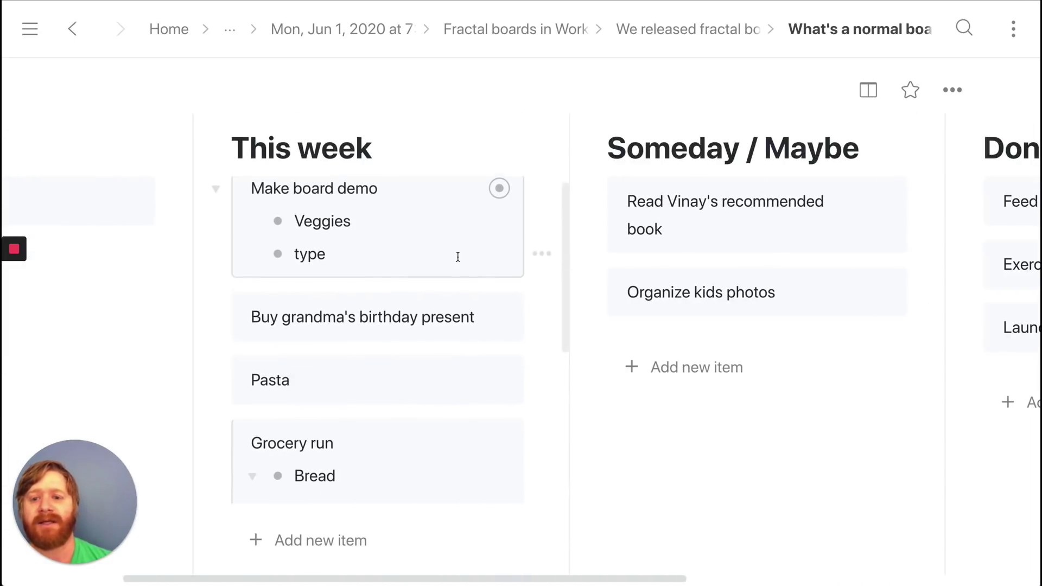
{"action": "scroll", "coordinate": [457, 257], "scroll_direction": "down", "scroll_amount": 4}
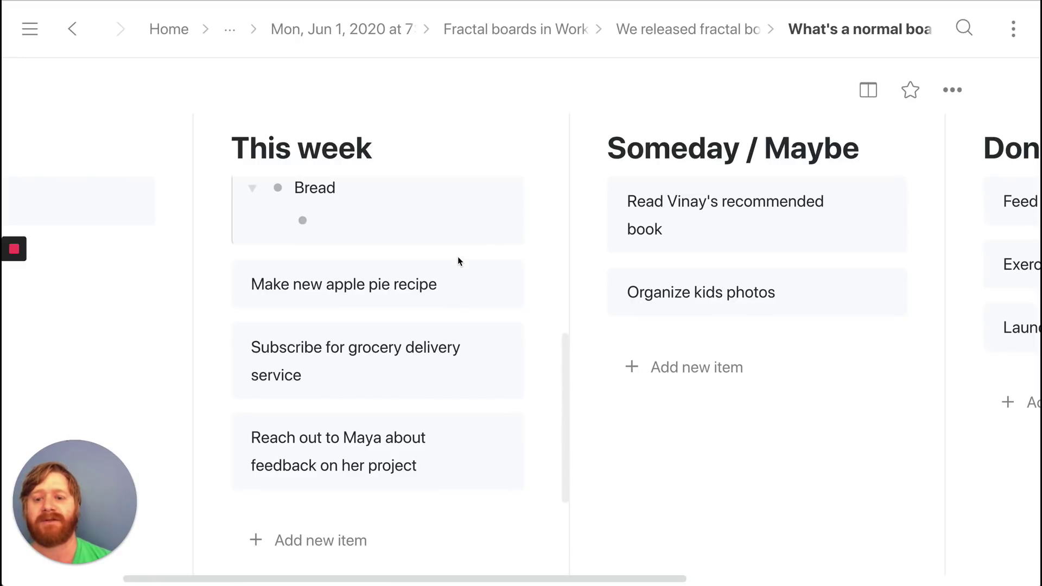
{"action": "scroll", "coordinate": [458, 256], "scroll_direction": "up", "scroll_amount": 7}
{"action": "left_click", "coordinate": [215, 202]}
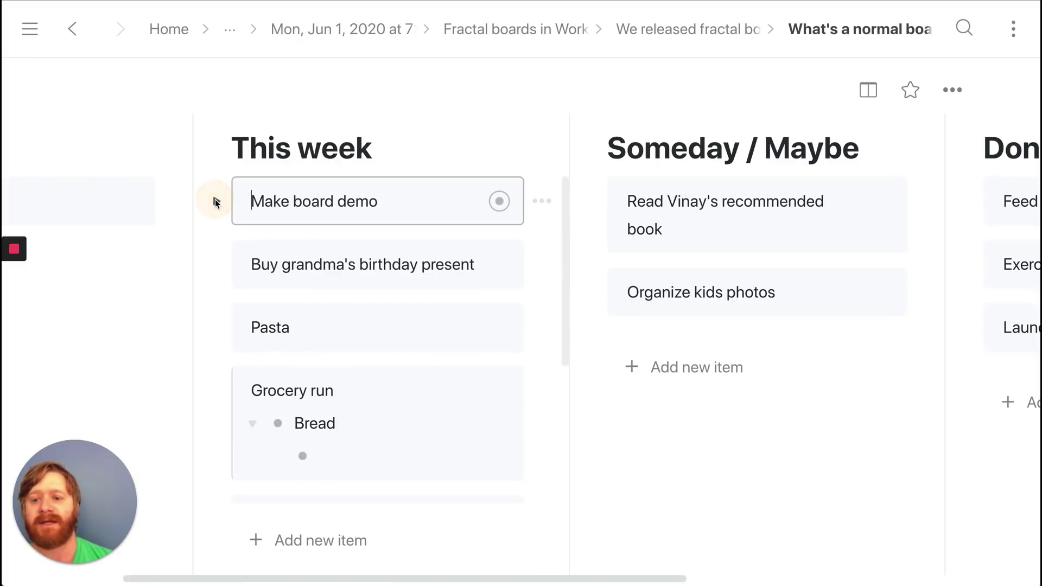
{"action": "left_click", "coordinate": [214, 389]}
- Move Buy grandma's birthday present and Pasta into Today, then briefly open Grocery run
{"action": "scroll", "coordinate": [214, 390], "scroll_direction": "left", "scroll_amount": 4}
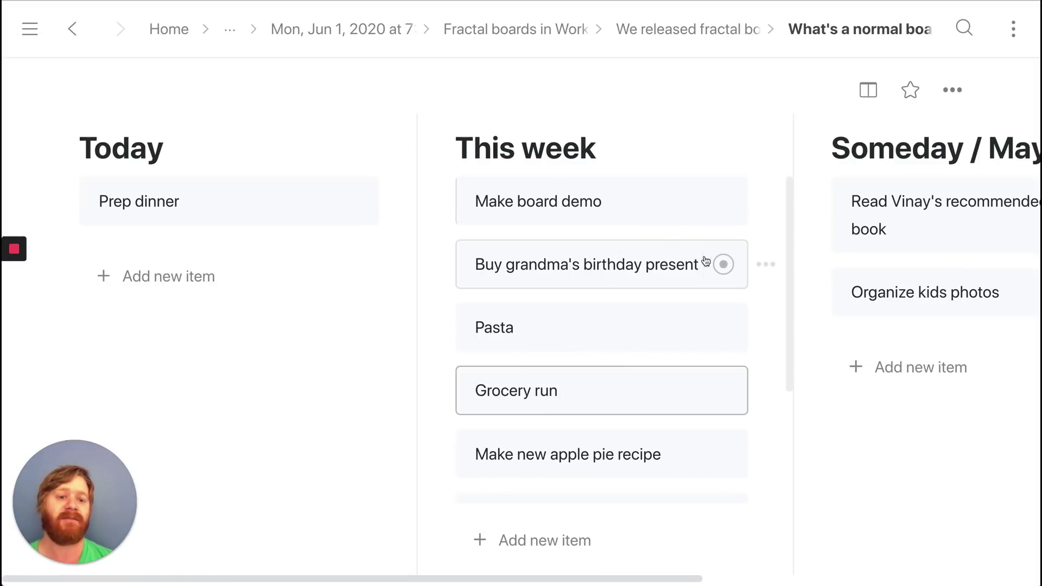
{"action": "left_click_drag", "start_coordinate": [724, 264], "coordinate": [347, 243]}
{"action": "left_click_drag", "start_coordinate": [724, 265], "coordinate": [231, 294]}
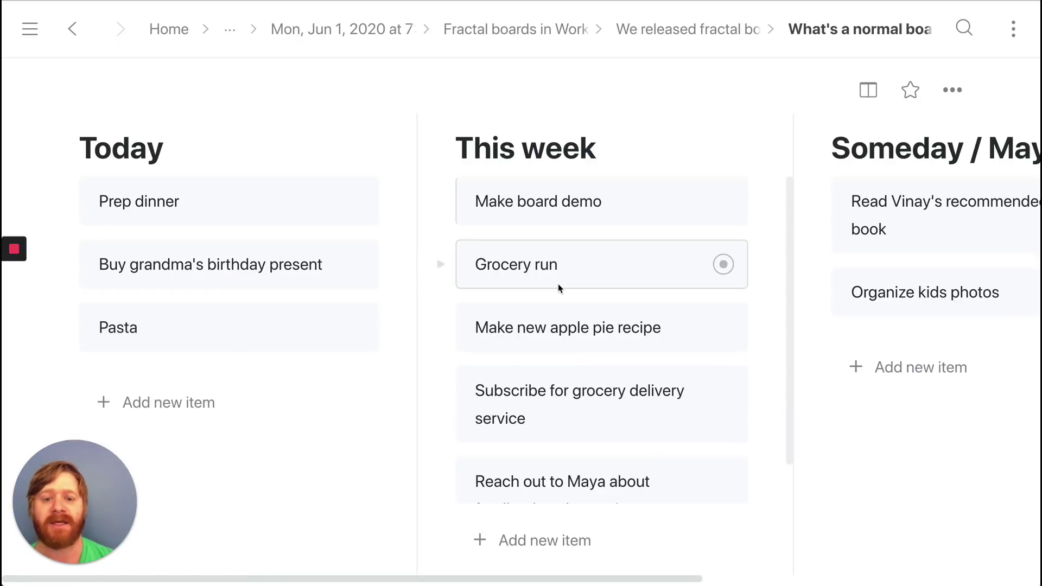
{"action": "left_click", "coordinate": [724, 268]}
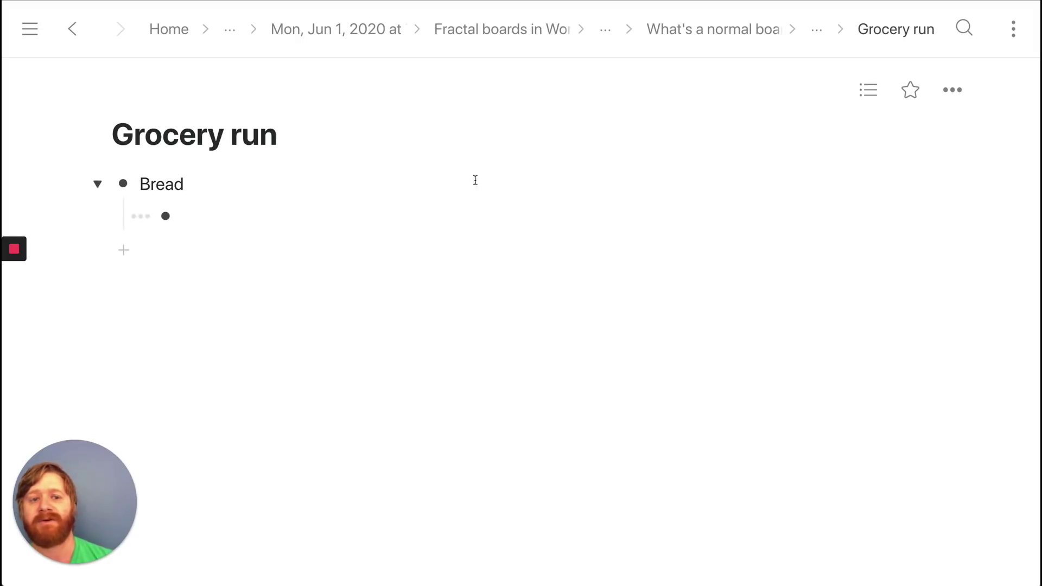
{"action": "left_click", "coordinate": [724, 29]}
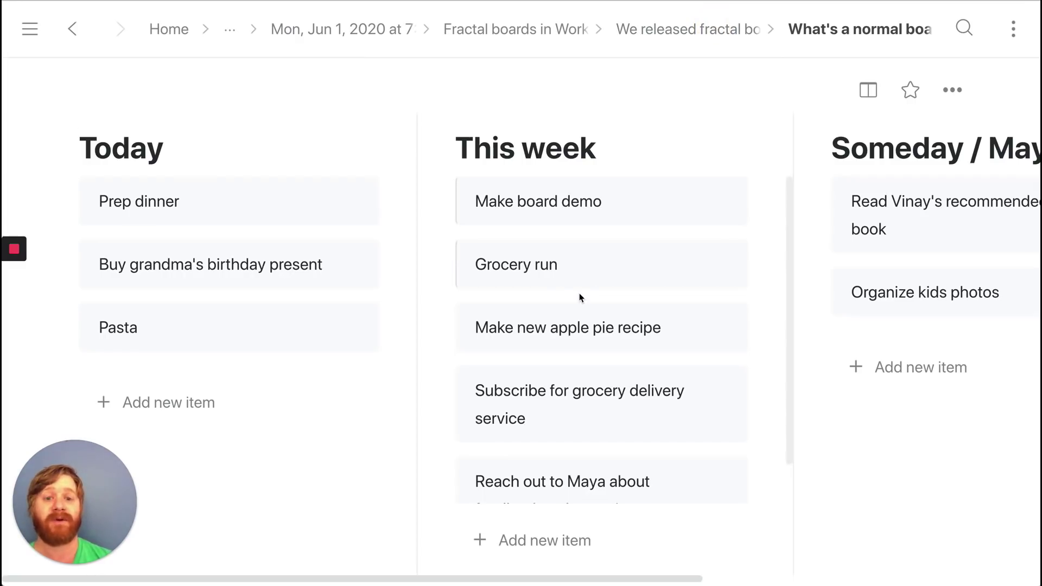
{"action": "left_click", "coordinate": [871, 90]}
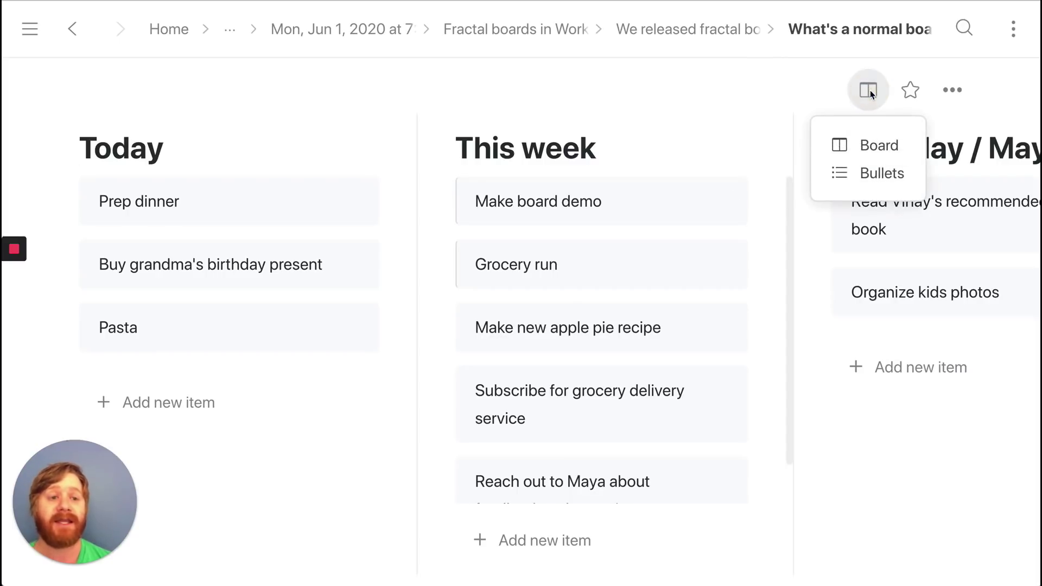
{"action": "left_click", "coordinate": [872, 170]}
{"action": "left_click", "coordinate": [868, 88]}
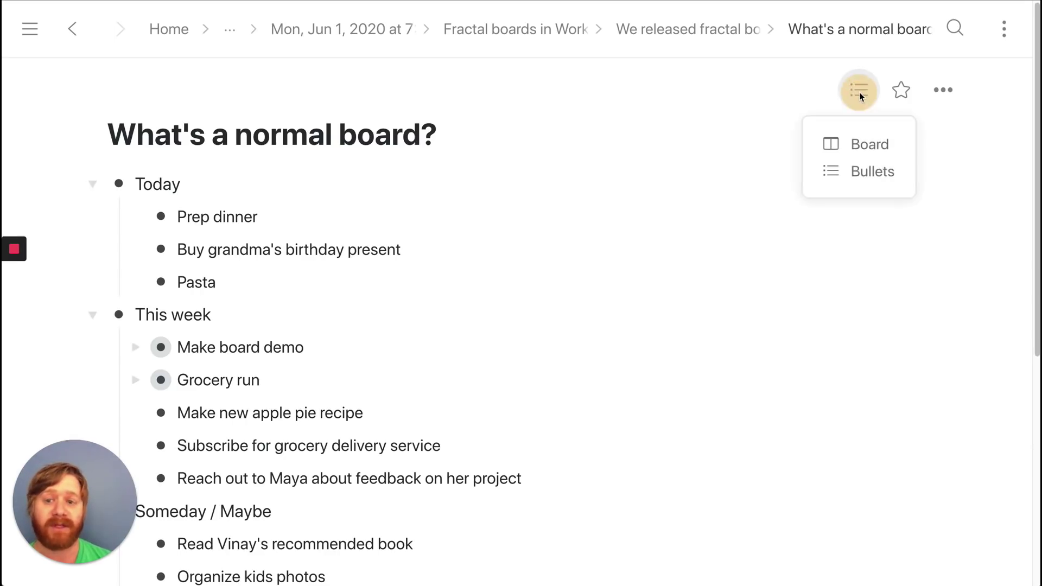
{"action": "left_click", "coordinate": [846, 145]}
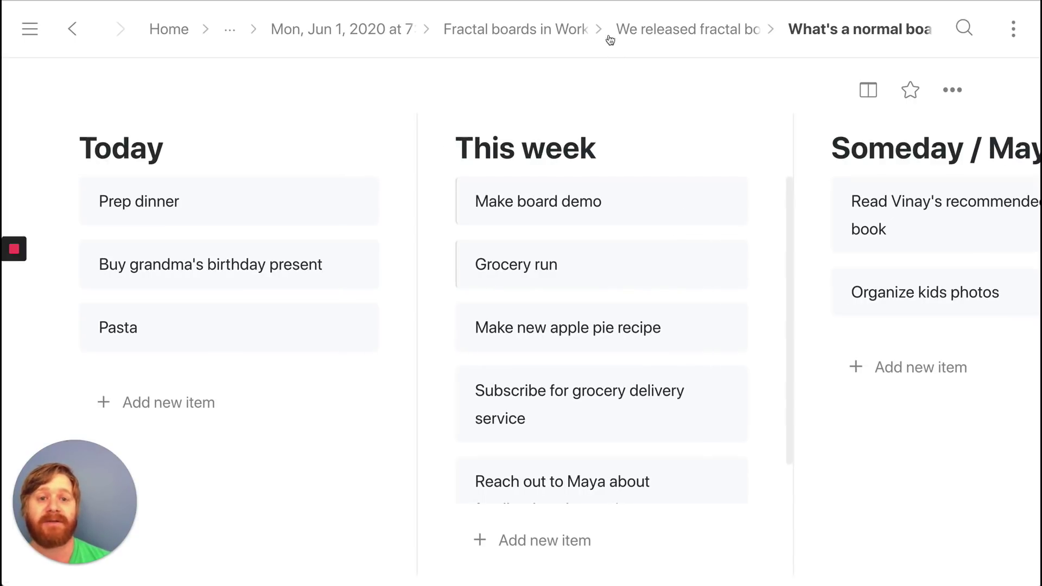
{"action": "left_click", "coordinate": [656, 32]}
- Highlight the infinitely nested boards, Can be embedded in anything, and Examples? lines
{"action": "left_click_drag", "start_coordinate": [194, 249], "coordinate": [446, 251]}
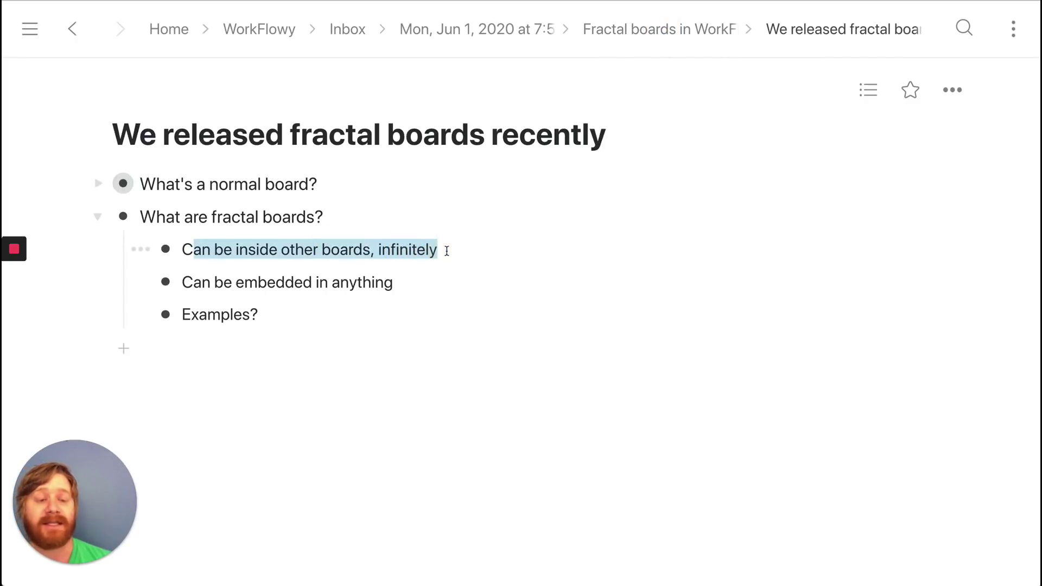
{"action": "left_click_drag", "start_coordinate": [179, 283], "coordinate": [444, 282]}
{"action": "double_click", "coordinate": [194, 317]}
{"action": "left_click_drag", "start_coordinate": [194, 317], "coordinate": [277, 318]}
- Go up to the overview and open Fractal Projects under Here's how we are using them
{"action": "left_click", "coordinate": [657, 26]}
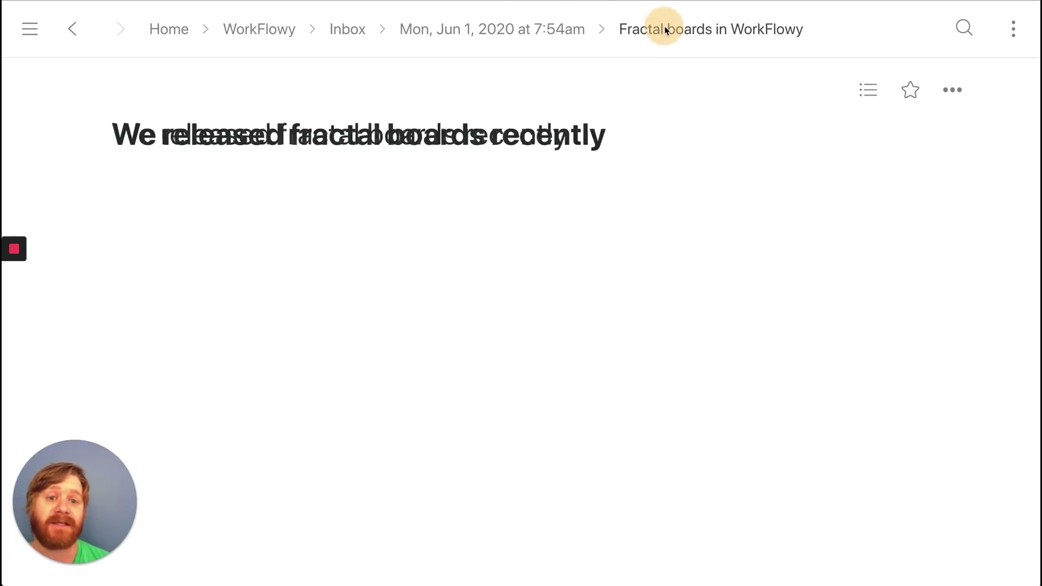
{"action": "left_click", "coordinate": [122, 217]}
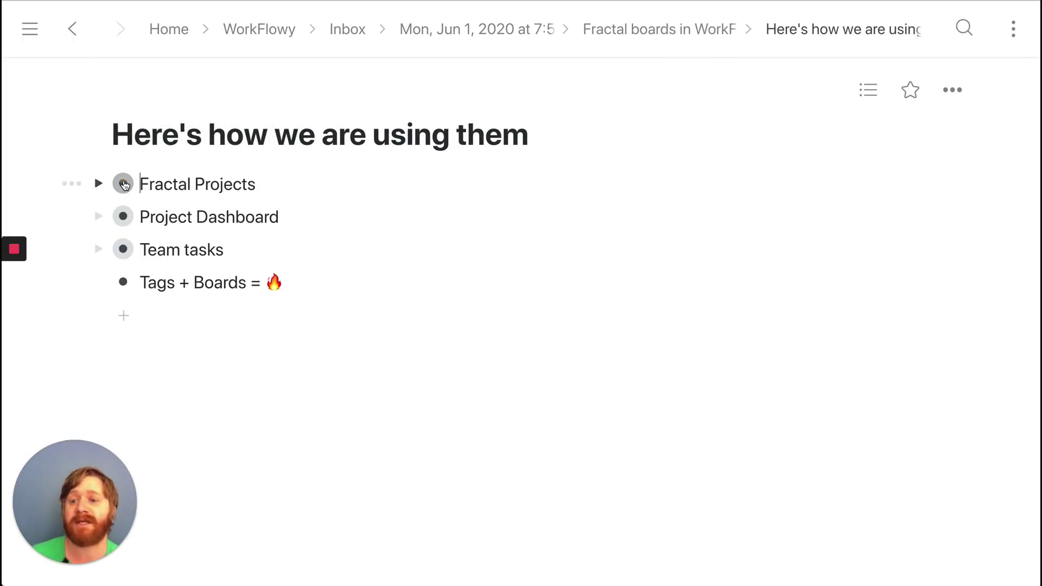
{"action": "left_click", "coordinate": [123, 184]}
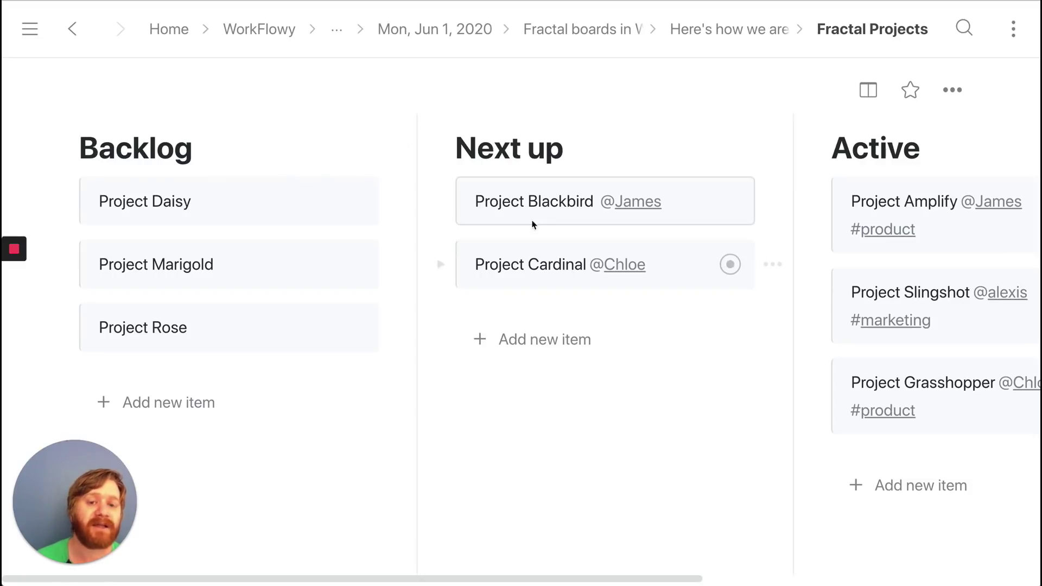
{"action": "scroll", "coordinate": [548, 266], "scroll_direction": "right", "scroll_amount": 5}
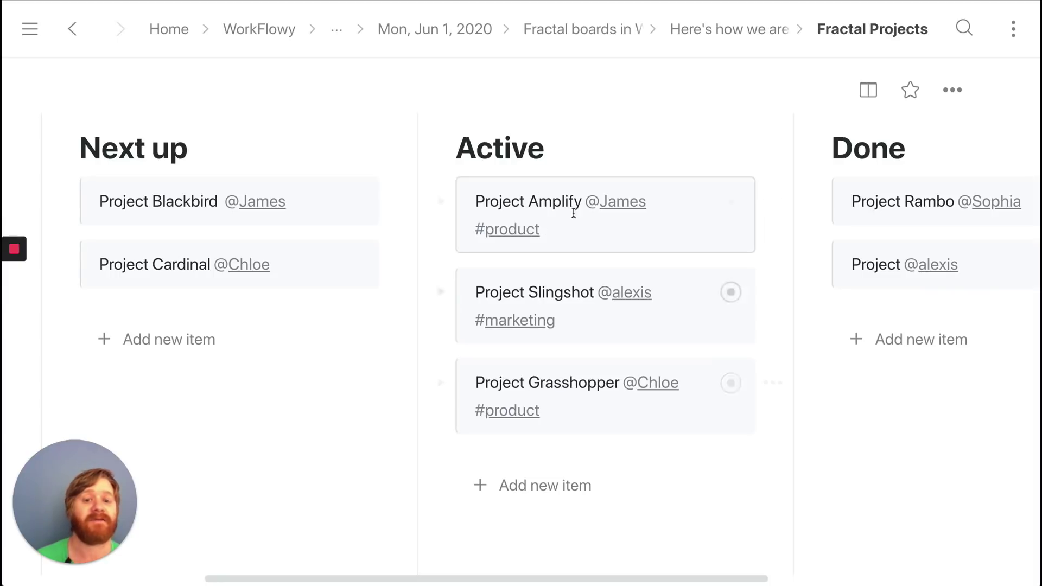
{"action": "scroll", "coordinate": [850, 204], "scroll_direction": "right", "scroll_amount": 2}
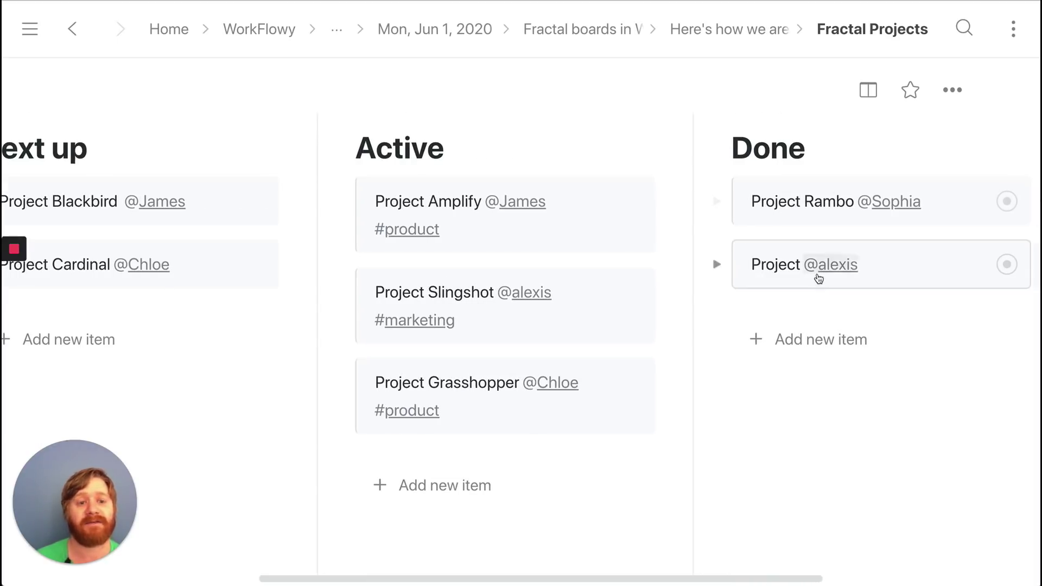
{"action": "scroll", "coordinate": [829, 213], "scroll_direction": "left", "scroll_amount": 3}
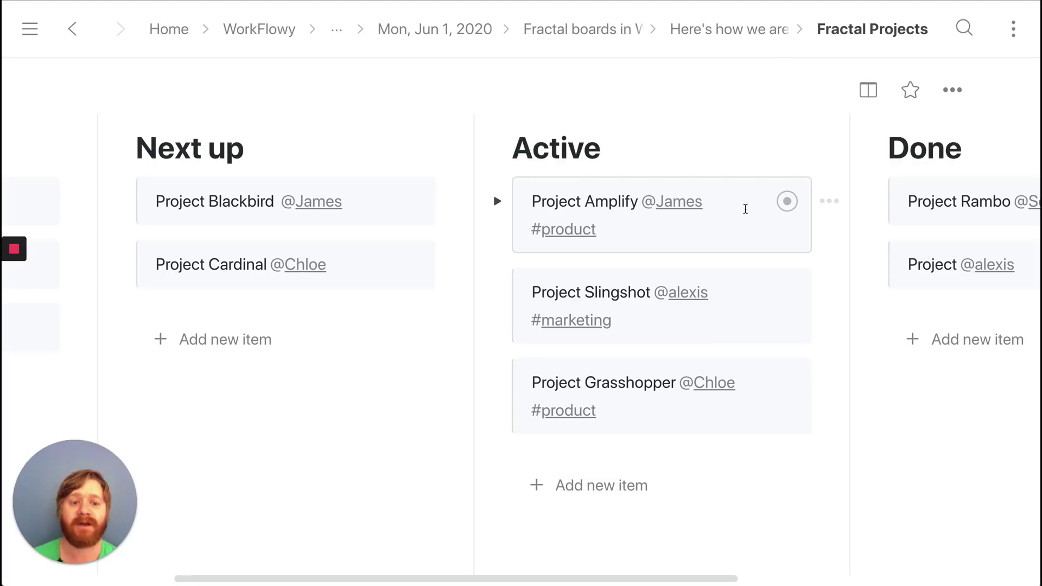
- Open Project Amplify as its own page and look over its Goal, Milestones and board
{"action": "left_click", "coordinate": [787, 201]}
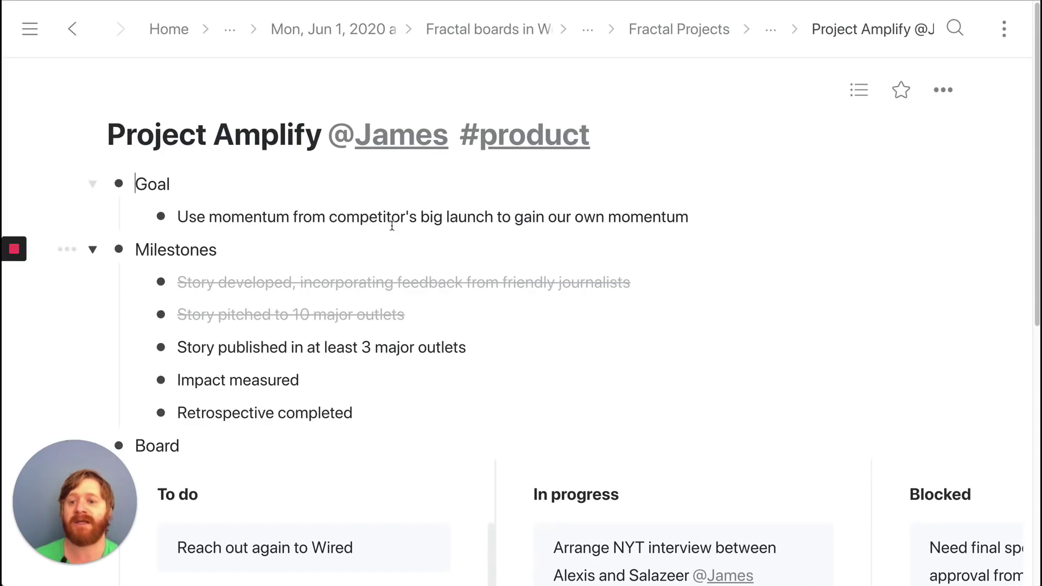
{"action": "left_click_drag", "start_coordinate": [149, 183], "coordinate": [272, 396]}
{"action": "left_click", "coordinate": [298, 387]}
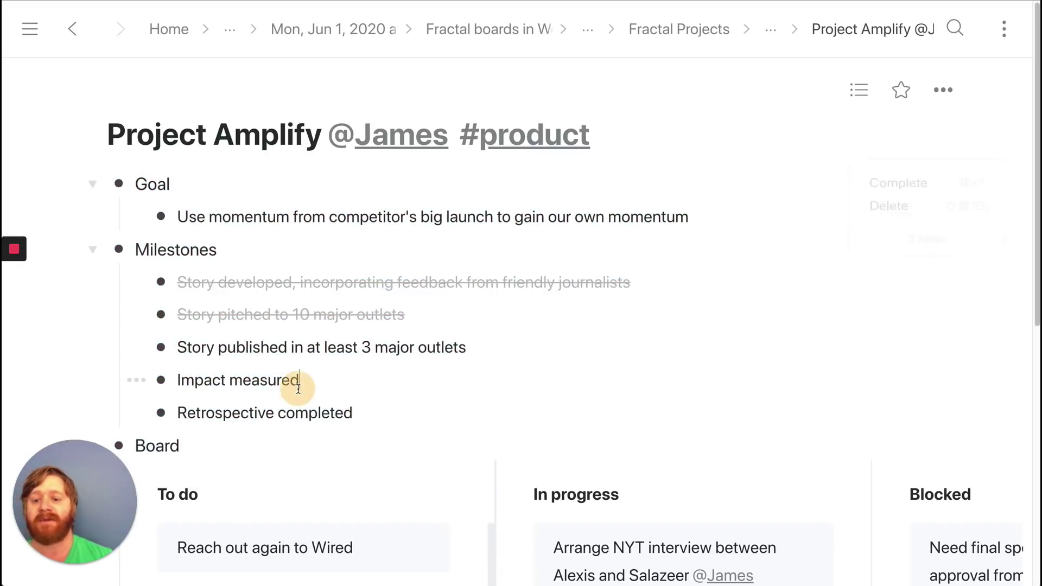
{"action": "scroll", "coordinate": [298, 387], "scroll_direction": "down", "scroll_amount": 5}
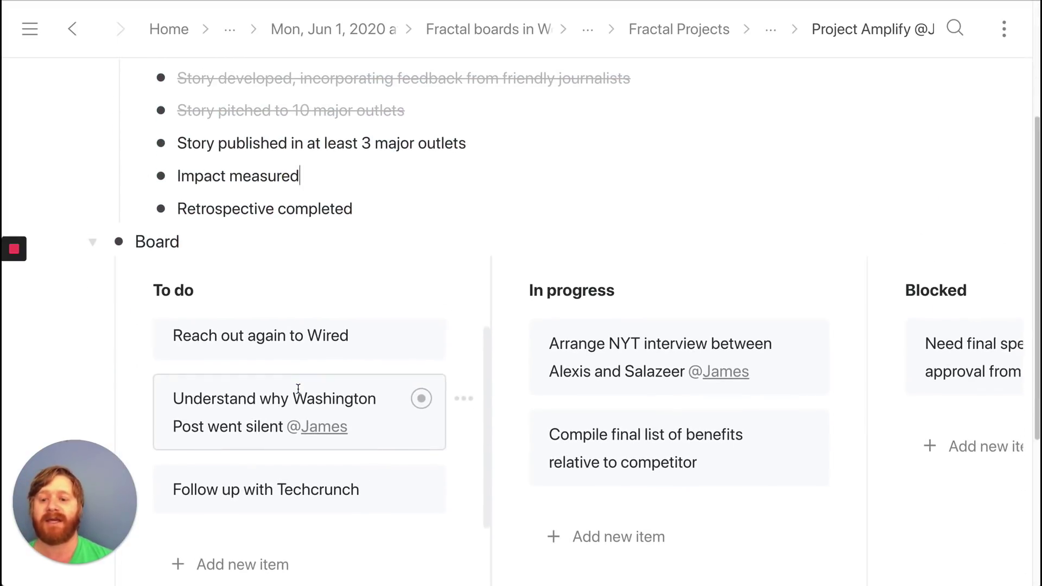
{"action": "scroll", "coordinate": [298, 389], "scroll_direction": "right", "scroll_amount": 15}
{"action": "scroll", "coordinate": [298, 388], "scroll_direction": "left", "scroll_amount": 15}
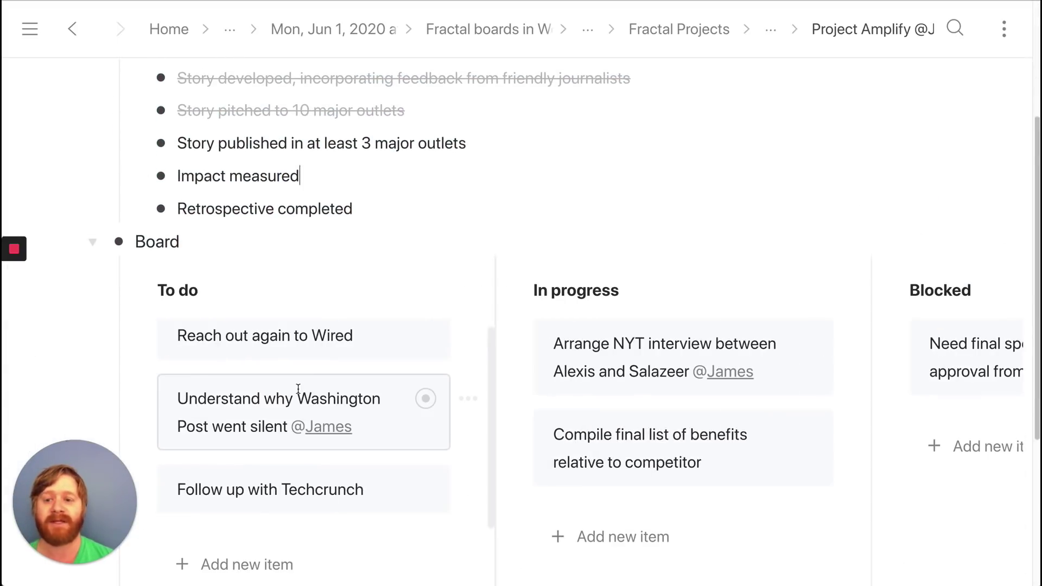
{"action": "scroll", "coordinate": [428, 250], "scroll_direction": "up", "scroll_amount": 2}
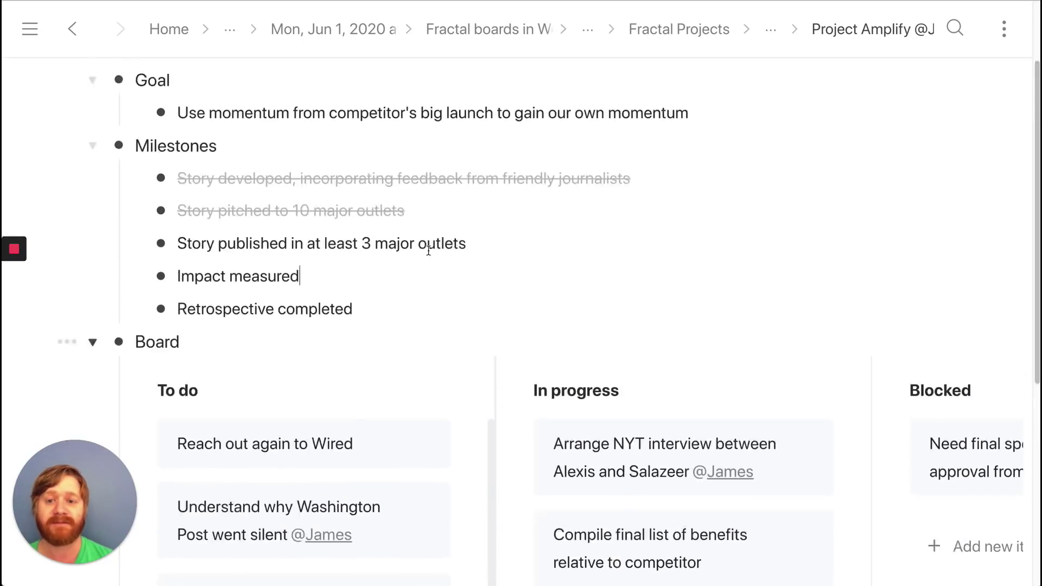
{"action": "scroll", "coordinate": [429, 251], "scroll_direction": "up", "scroll_amount": 2}
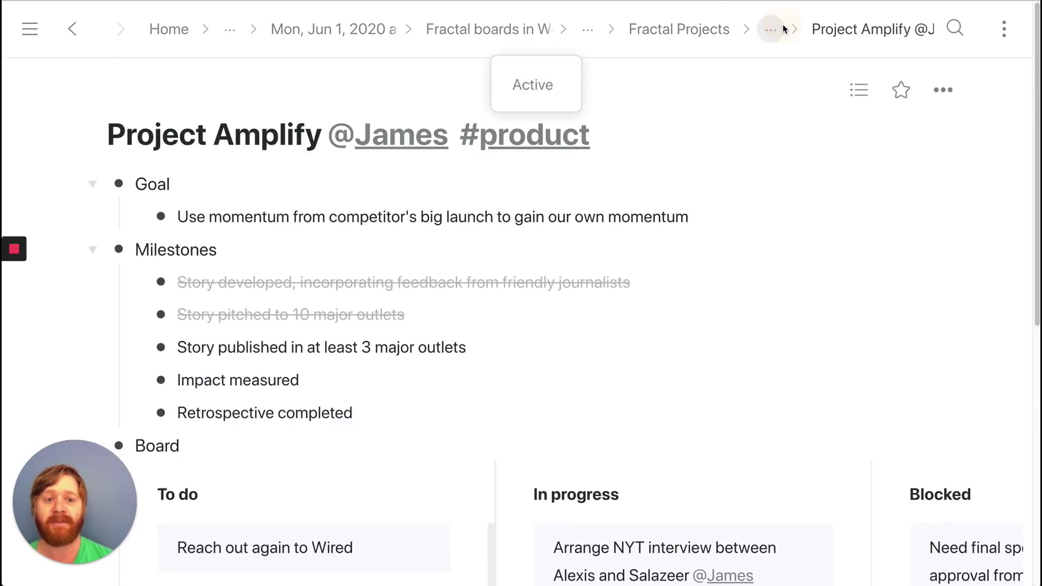
- Return to the Fractal Projects board, then reopen the Project Amplify card
{"action": "left_click", "coordinate": [682, 30]}
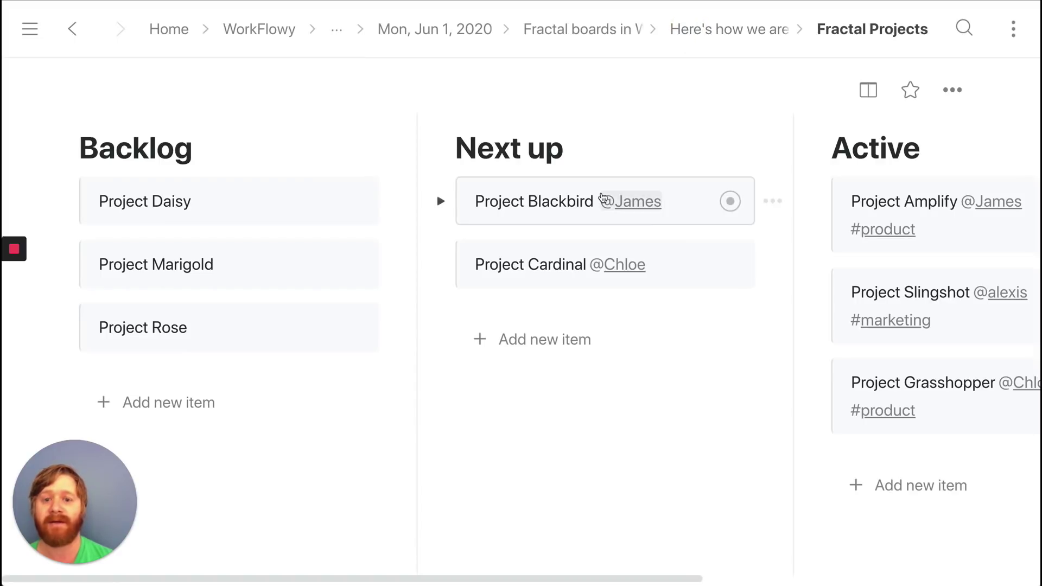
{"action": "scroll", "coordinate": [602, 198], "scroll_direction": "right", "scroll_amount": 10}
{"action": "scroll", "coordinate": [603, 198], "scroll_direction": "left", "scroll_amount": 10}
{"action": "mouse_move", "coordinate": [603, 197]}
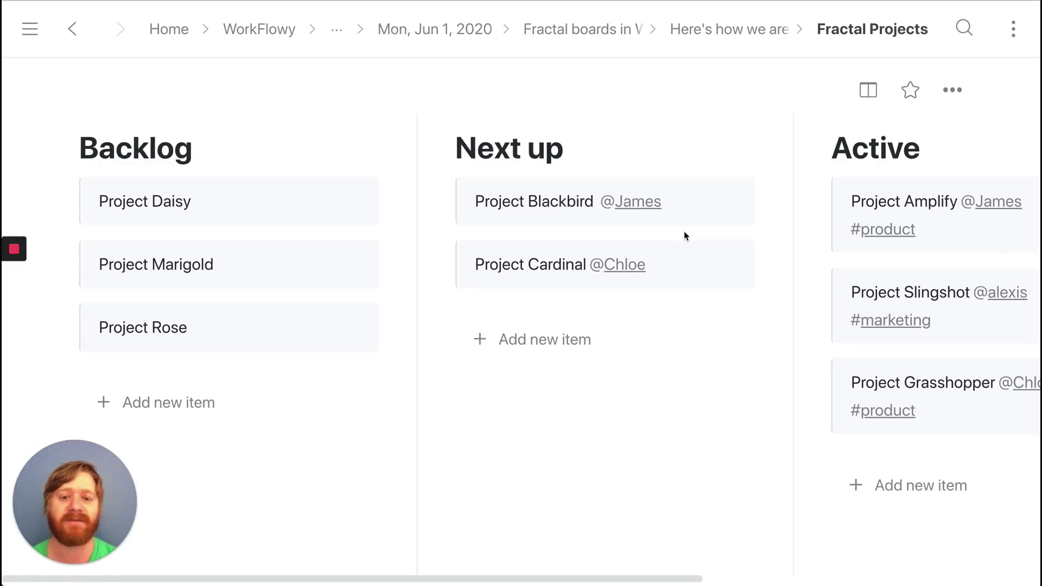
{"action": "scroll", "coordinate": [684, 232], "scroll_direction": "right", "scroll_amount": 7}
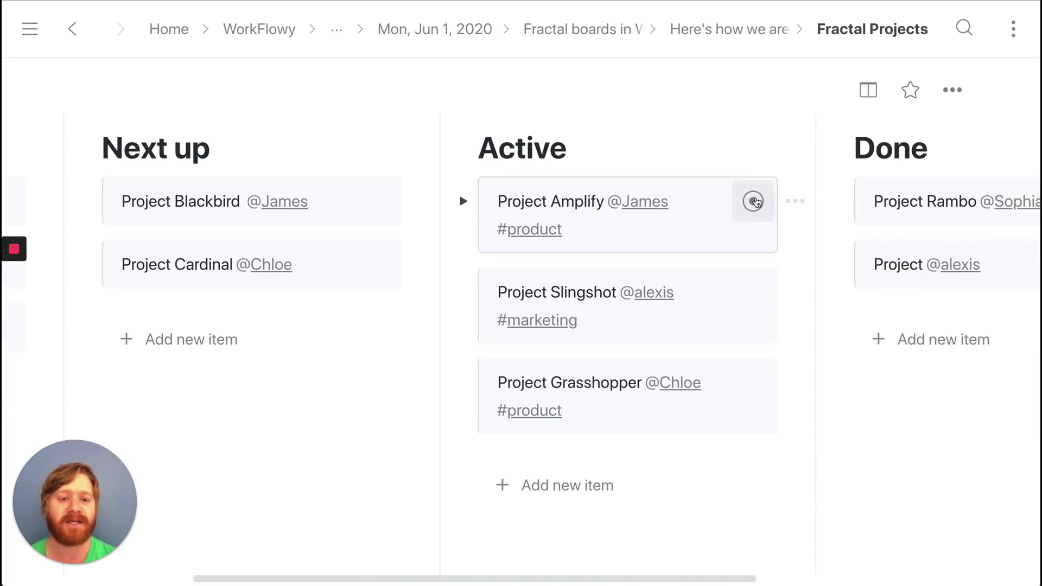
{"action": "left_click", "coordinate": [755, 201]}
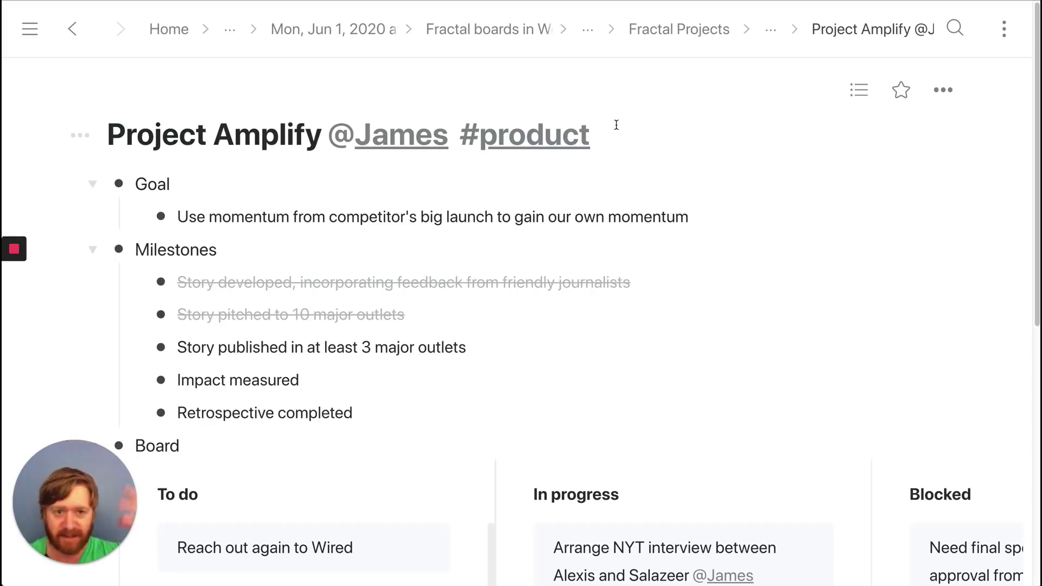
- Open and then close the Share options for Project Amplify
{"action": "left_click", "coordinate": [81, 135]}
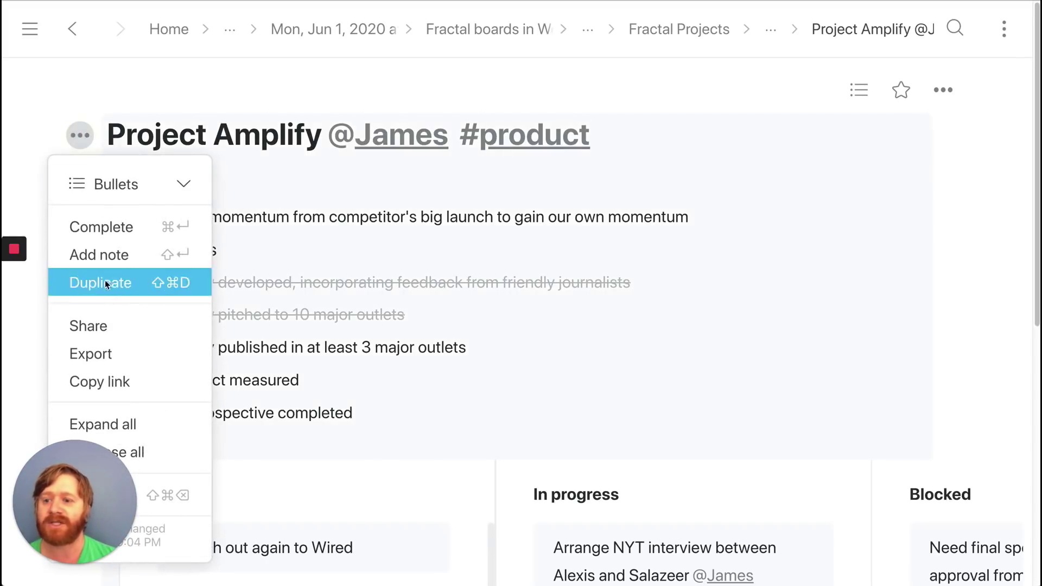
{"action": "left_click", "coordinate": [104, 324]}
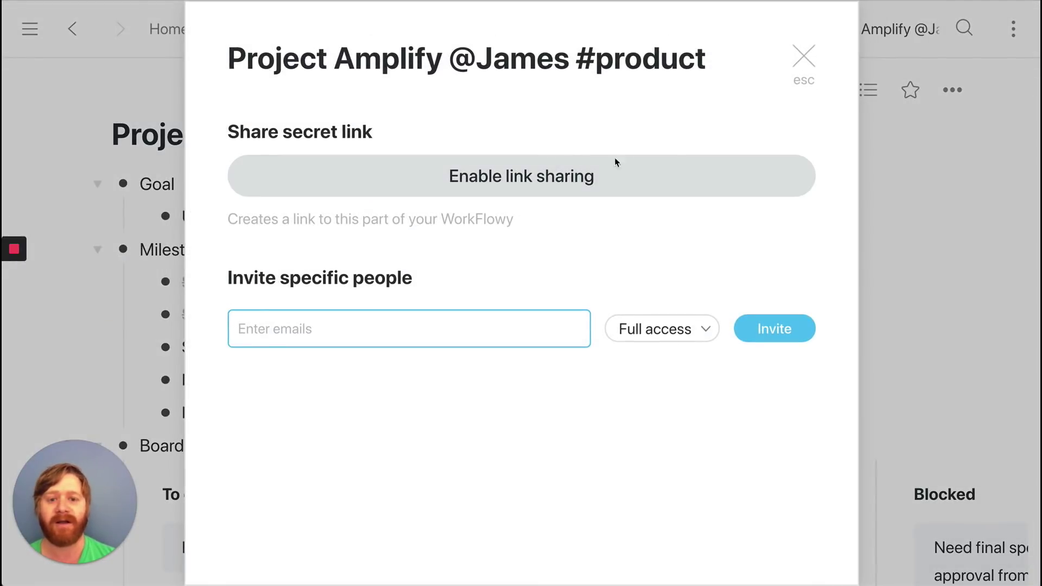
{"action": "left_click", "coordinate": [802, 51]}
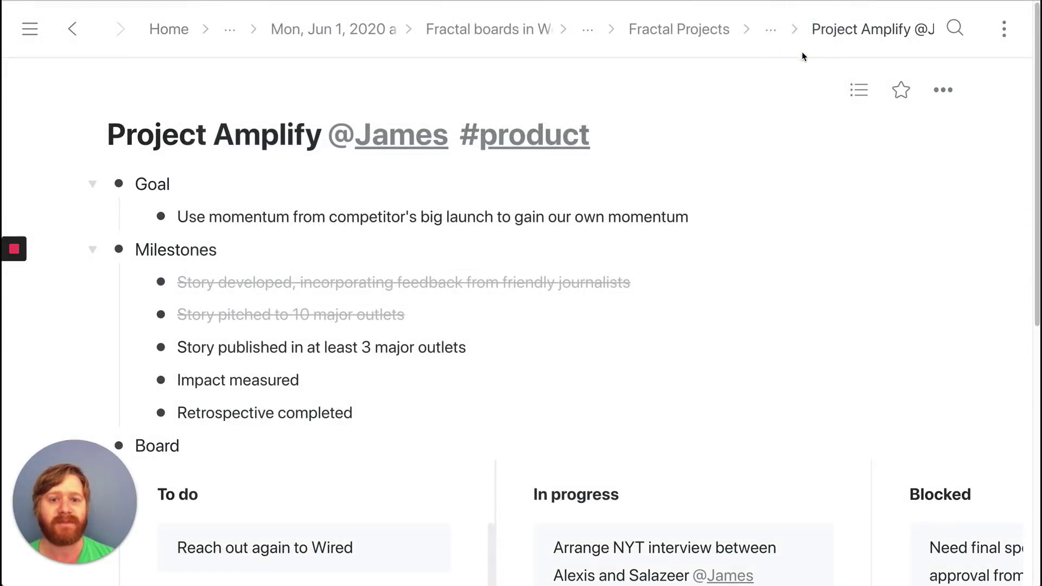
- Go up through Fractal Projects to the Here's how we are using them page
{"action": "left_click", "coordinate": [694, 31]}
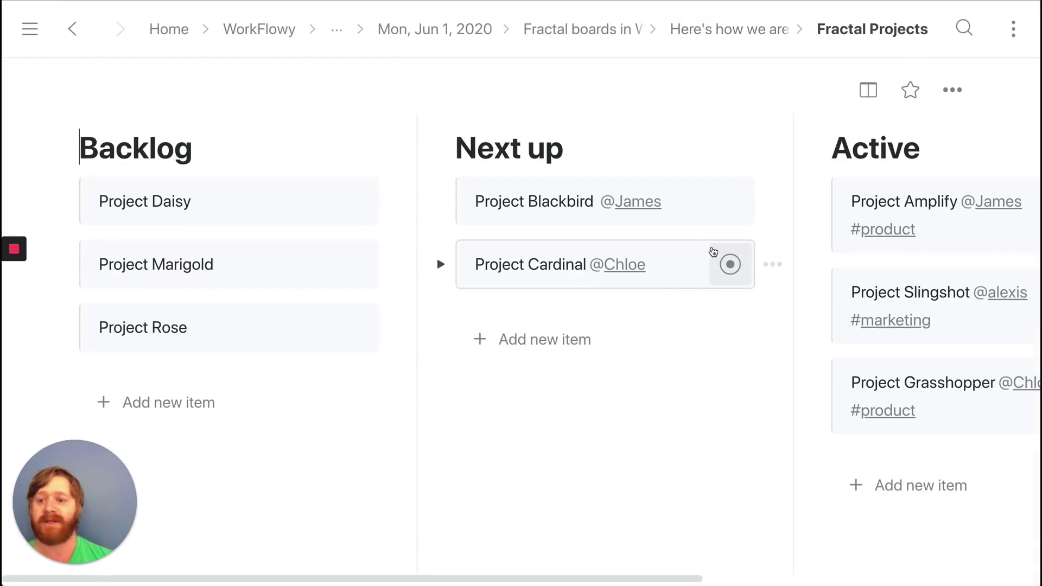
{"action": "scroll", "coordinate": [713, 252], "scroll_direction": "right", "scroll_amount": 3}
{"action": "scroll", "coordinate": [713, 252], "scroll_direction": "left", "scroll_amount": 3}
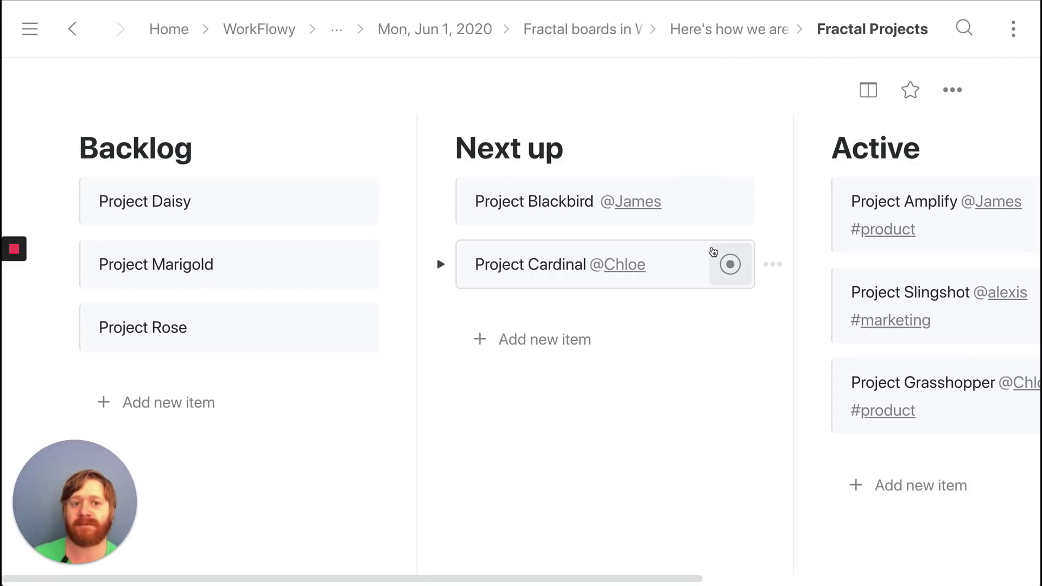
{"action": "left_click", "coordinate": [724, 30]}
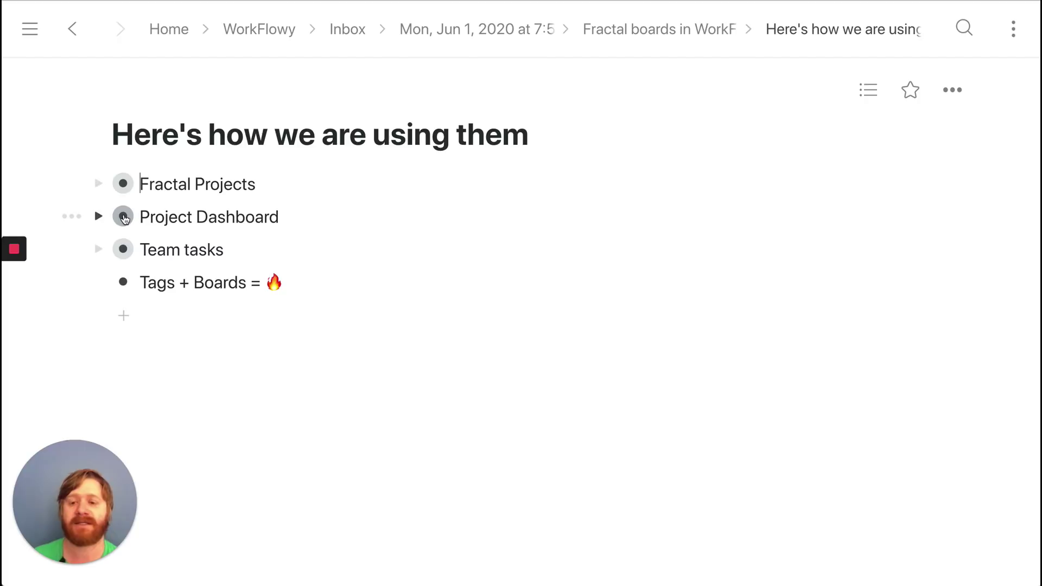
- Open Project Dashboard and expand its Design, Development and Marketing boards
{"action": "left_click", "coordinate": [123, 217]}
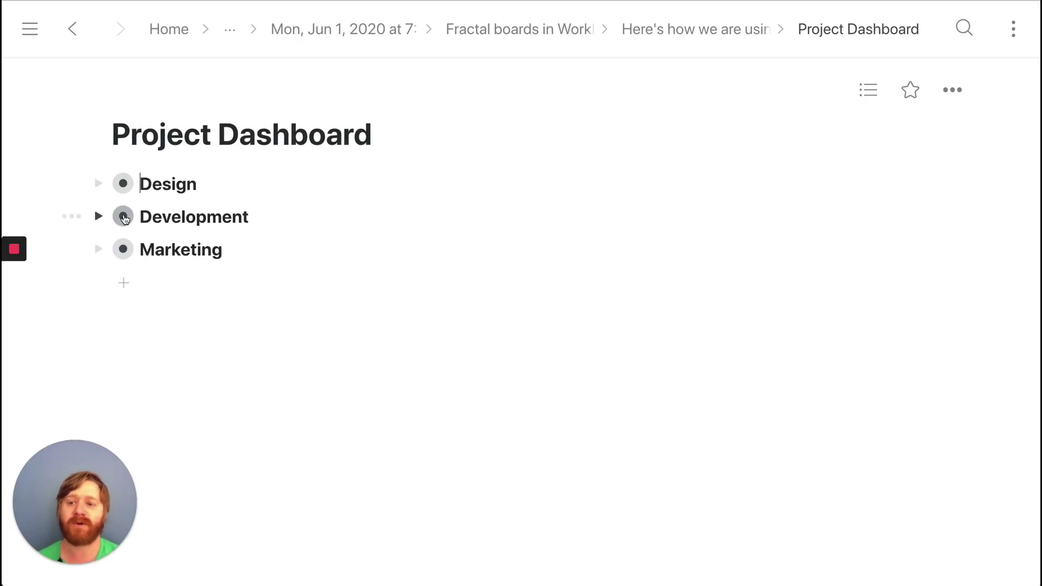
{"action": "left_click", "coordinate": [96, 184]}
{"action": "scroll", "coordinate": [145, 212], "scroll_direction": "down", "scroll_amount": 4}
{"action": "left_click", "coordinate": [93, 343]}
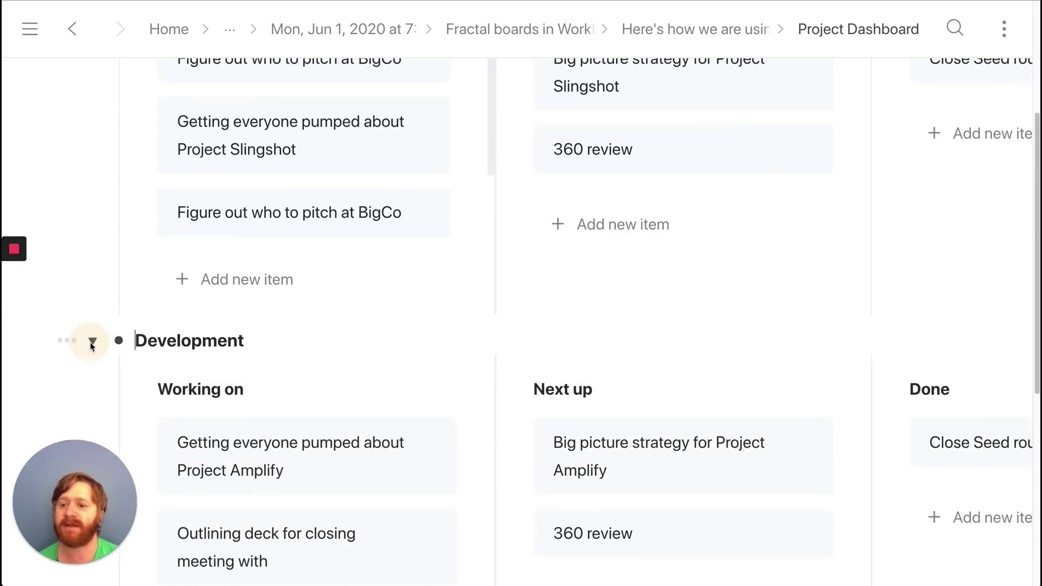
{"action": "scroll", "coordinate": [93, 345], "scroll_direction": "down", "scroll_amount": 7}
{"action": "left_click", "coordinate": [93, 337]}
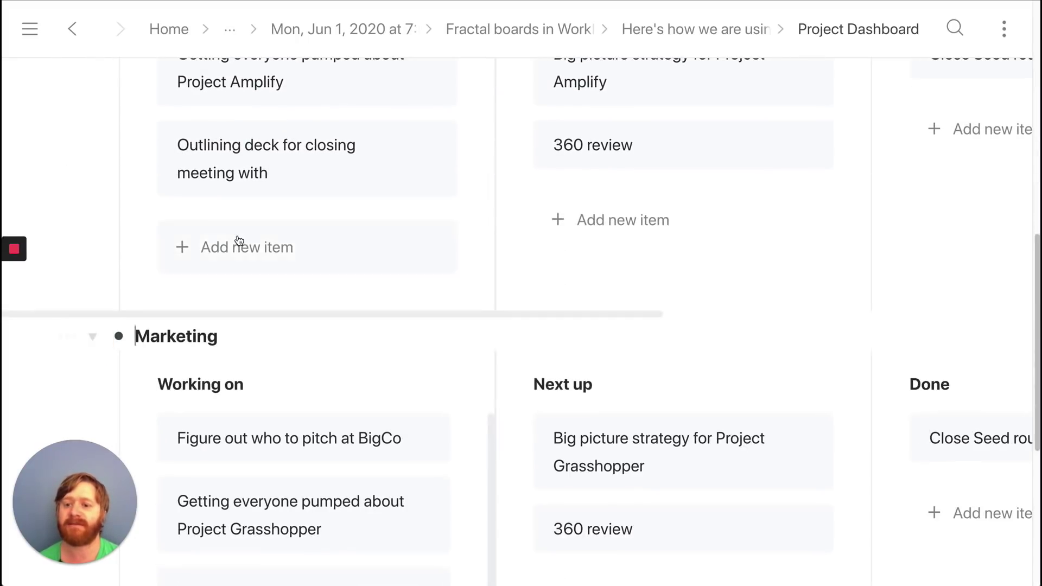
{"action": "scroll", "coordinate": [235, 242], "scroll_direction": "up", "scroll_amount": 6}
{"action": "scroll", "coordinate": [295, 395], "scroll_direction": "right", "scroll_amount": 5}
{"action": "scroll", "coordinate": [295, 396], "scroll_direction": "left", "scroll_amount": 5}
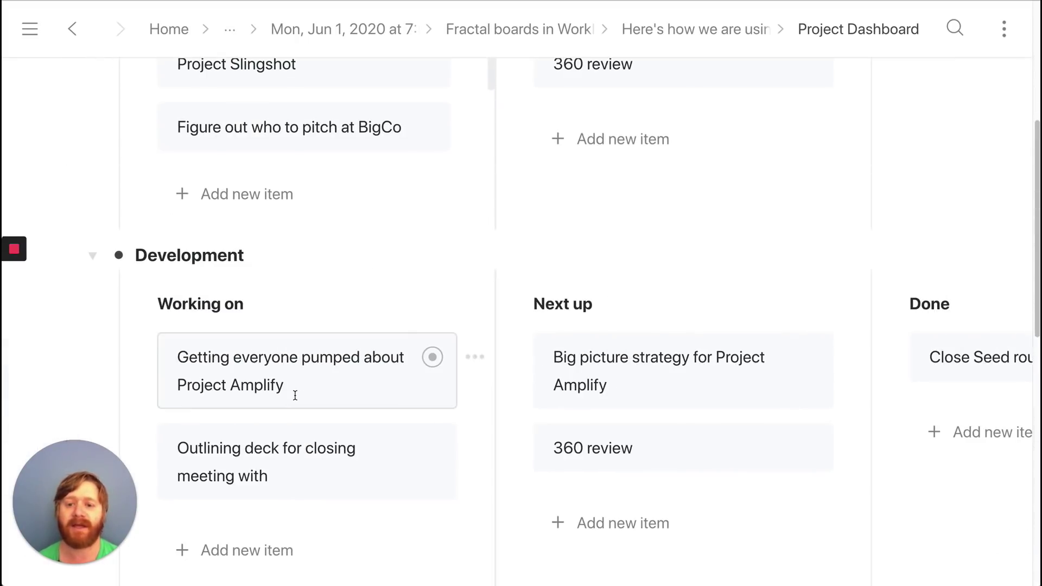
{"action": "scroll", "coordinate": [295, 395], "scroll_direction": "up", "scroll_amount": 6}
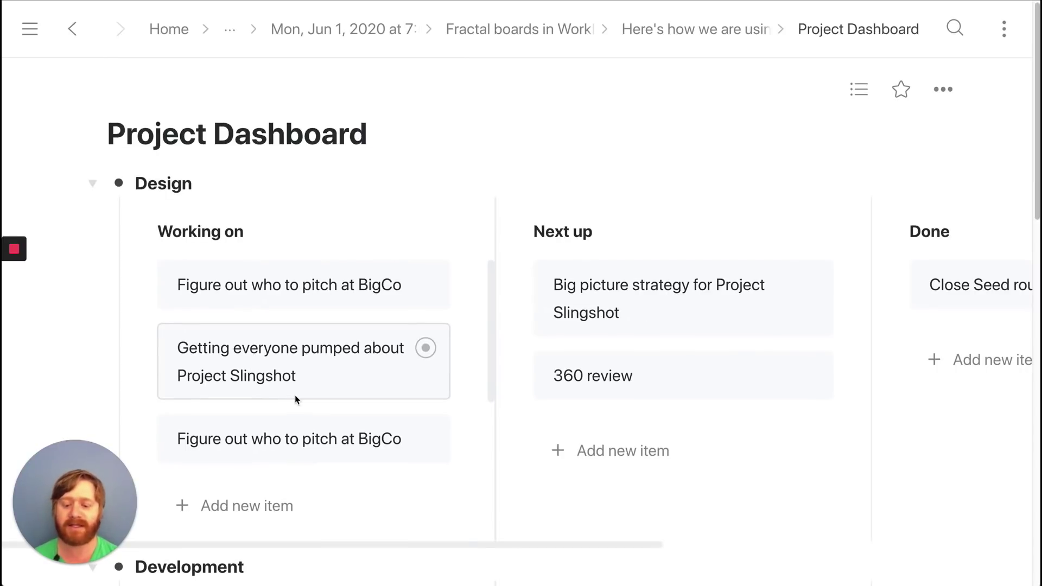
- Zoom the page out two steps, then collapse Design, Development and Marketing
{"action": "key", "text": "ctrl+minus"}
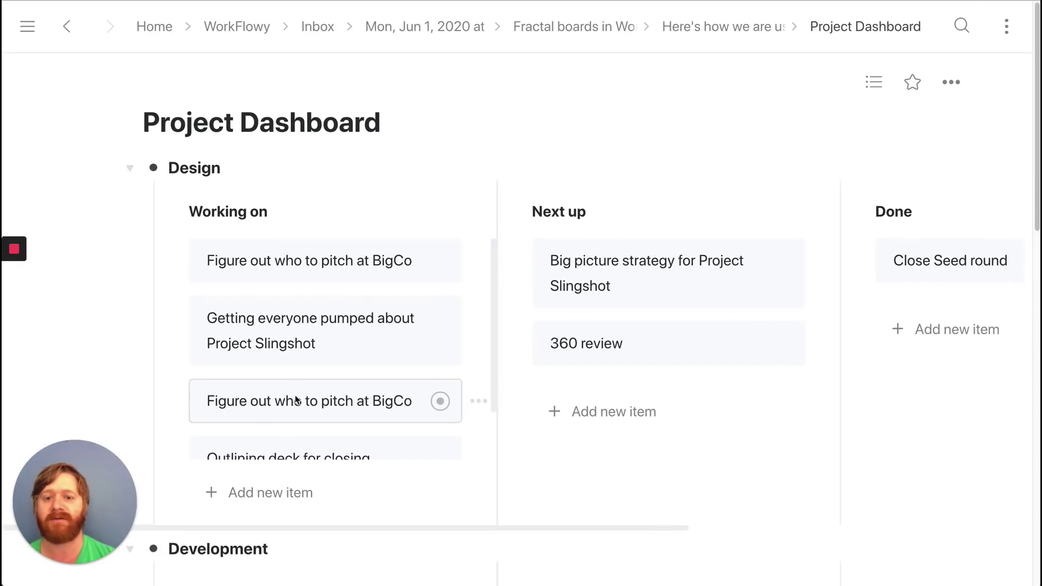
{"action": "key", "text": "ctrl+minus"}
{"action": "scroll", "coordinate": [295, 396], "scroll_direction": "down", "scroll_amount": 1}
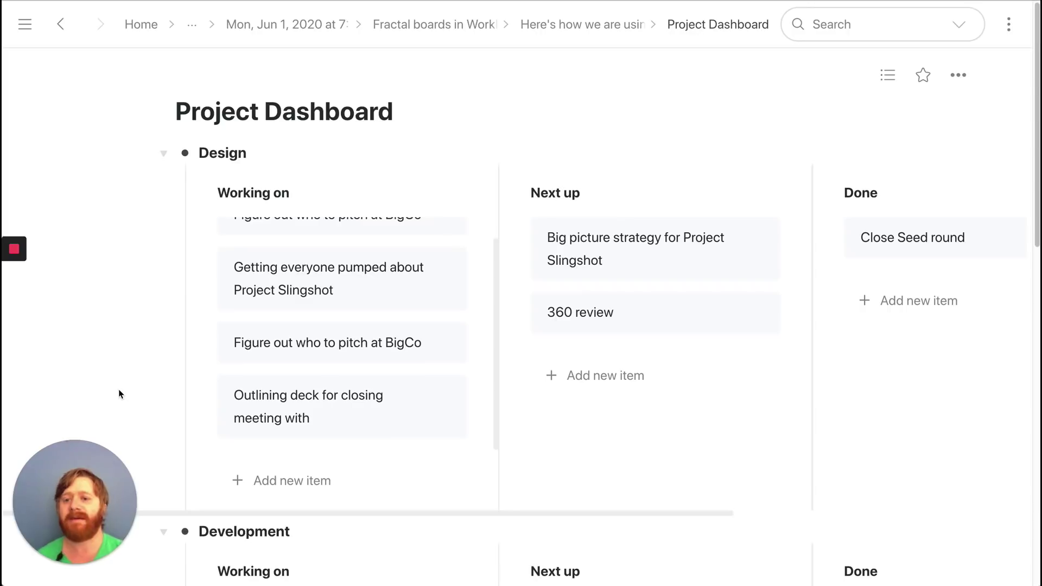
{"action": "scroll", "coordinate": [146, 317], "scroll_direction": "down", "scroll_amount": 3}
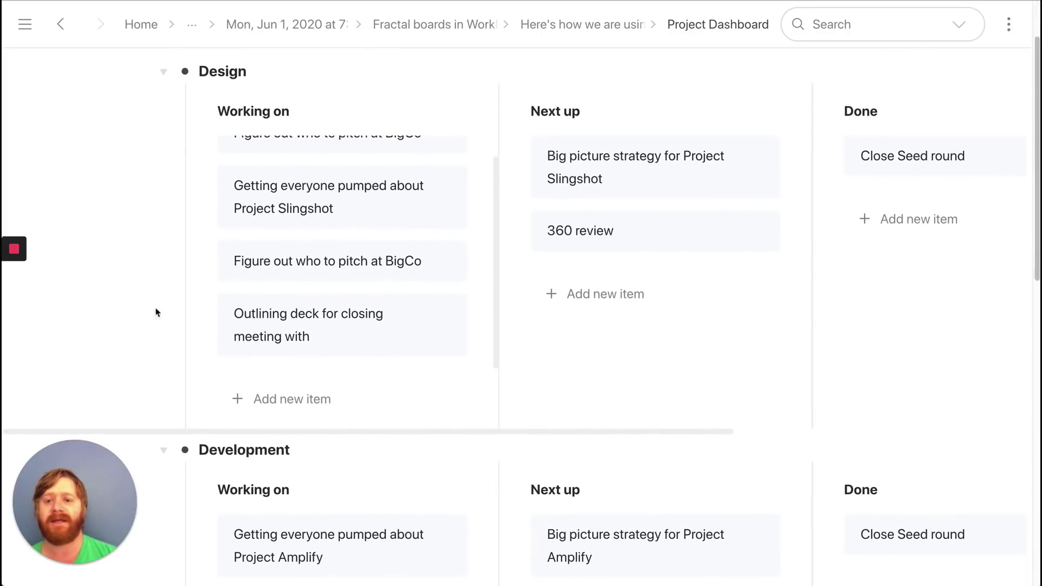
{"action": "scroll", "coordinate": [155, 307], "scroll_direction": "up", "scroll_amount": 3}
{"action": "scroll", "coordinate": [328, 150], "scroll_direction": "up", "scroll_amount": 1}
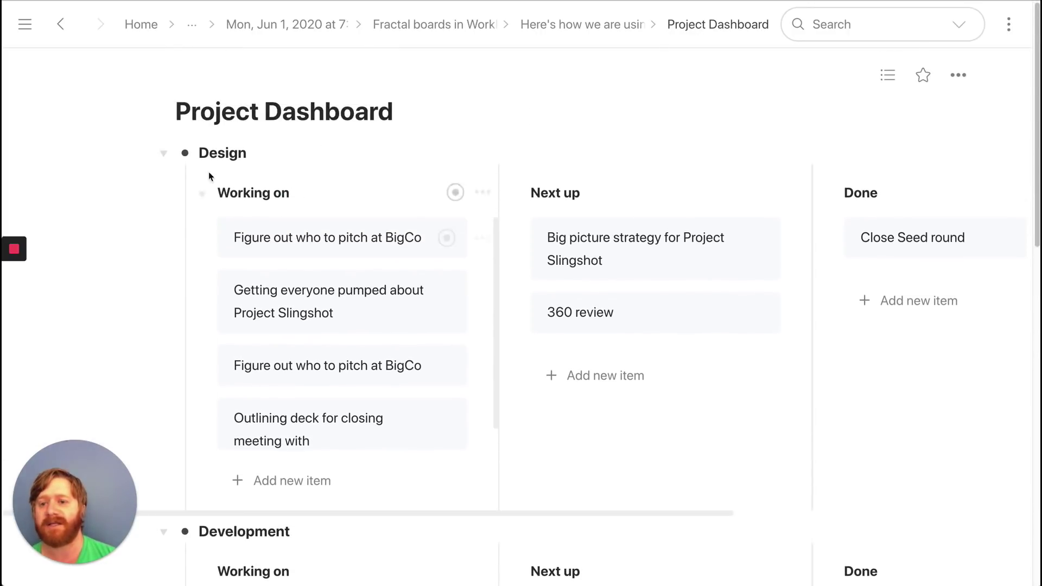
{"action": "left_click", "coordinate": [164, 153]}
{"action": "left_click", "coordinate": [163, 181]}
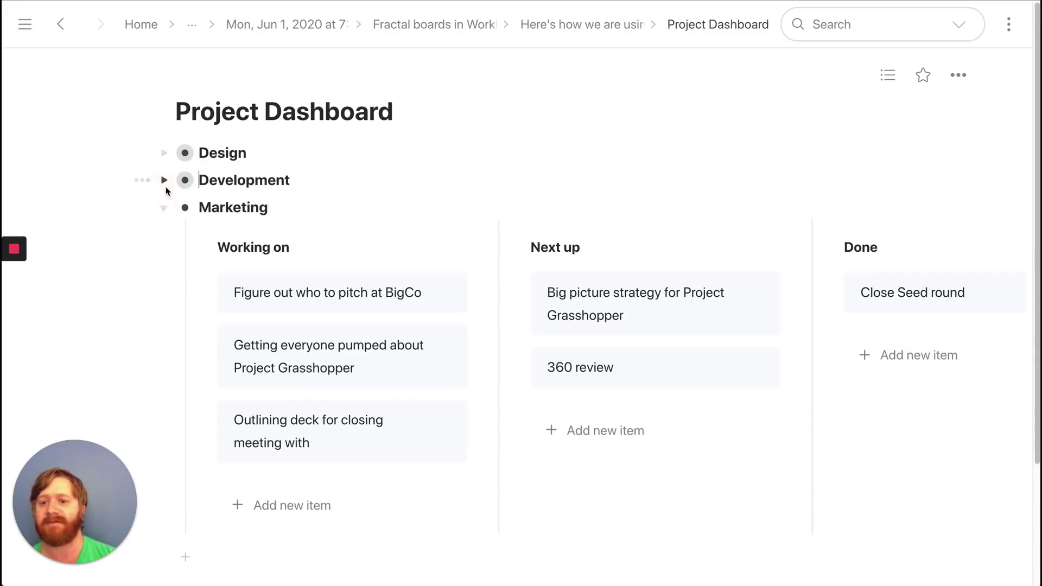
{"action": "left_click", "coordinate": [165, 209]}
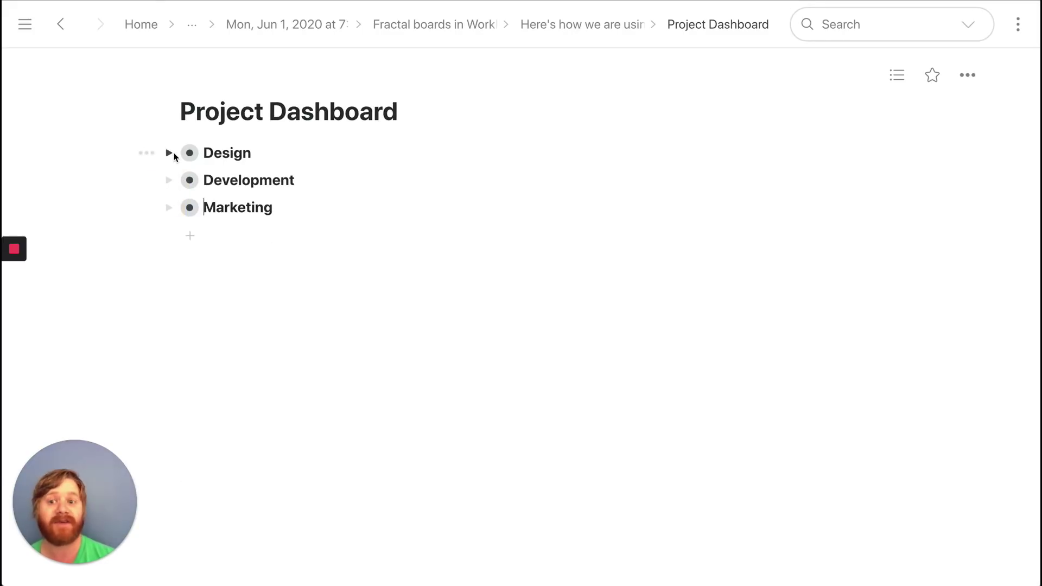
- View the Development and Design boards on their own, returning to the dashboard each time
{"action": "left_click", "coordinate": [189, 180]}
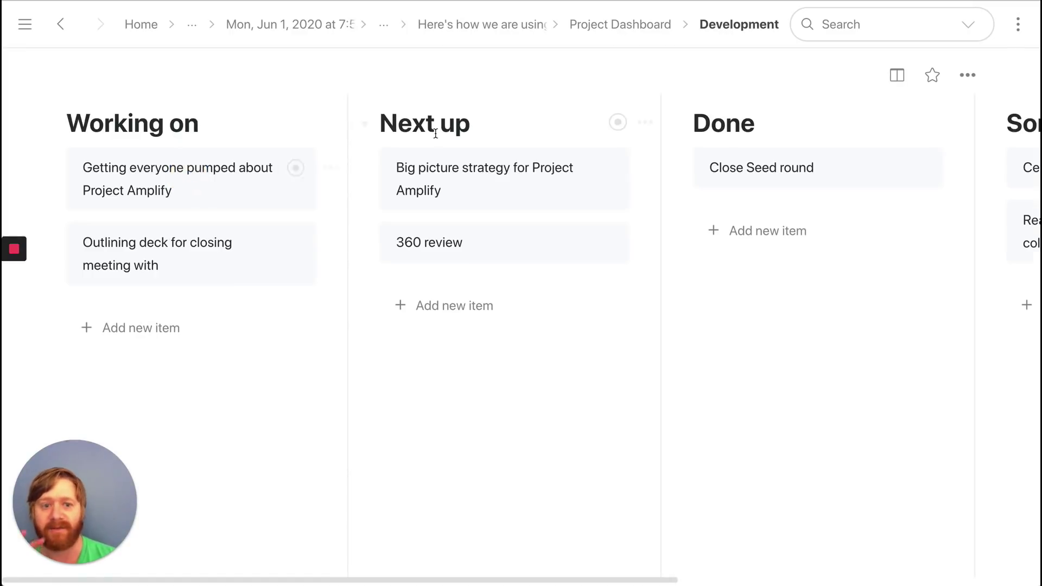
{"action": "left_click", "coordinate": [600, 25]}
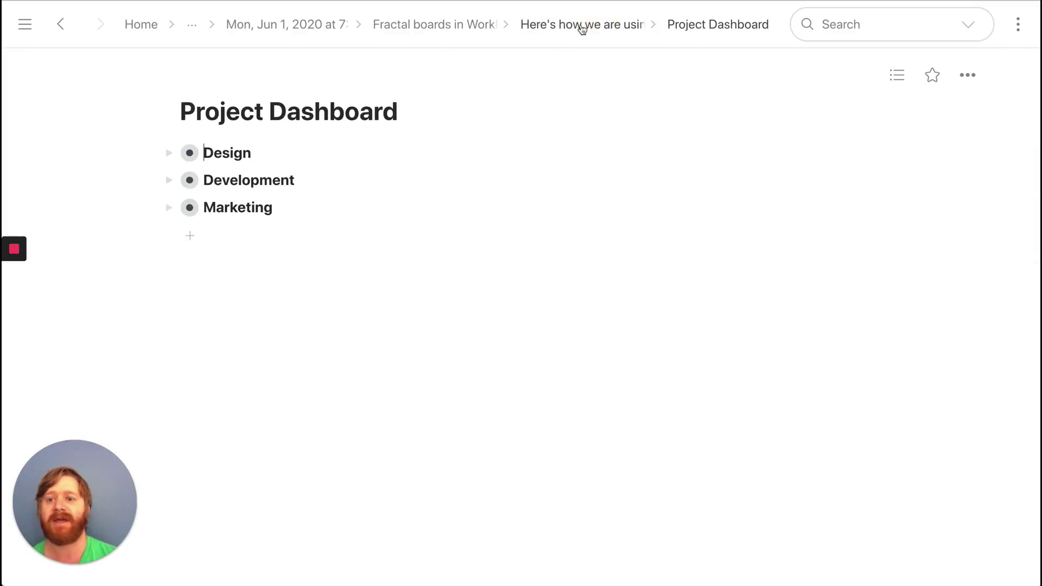
{"action": "left_click", "coordinate": [189, 152]}
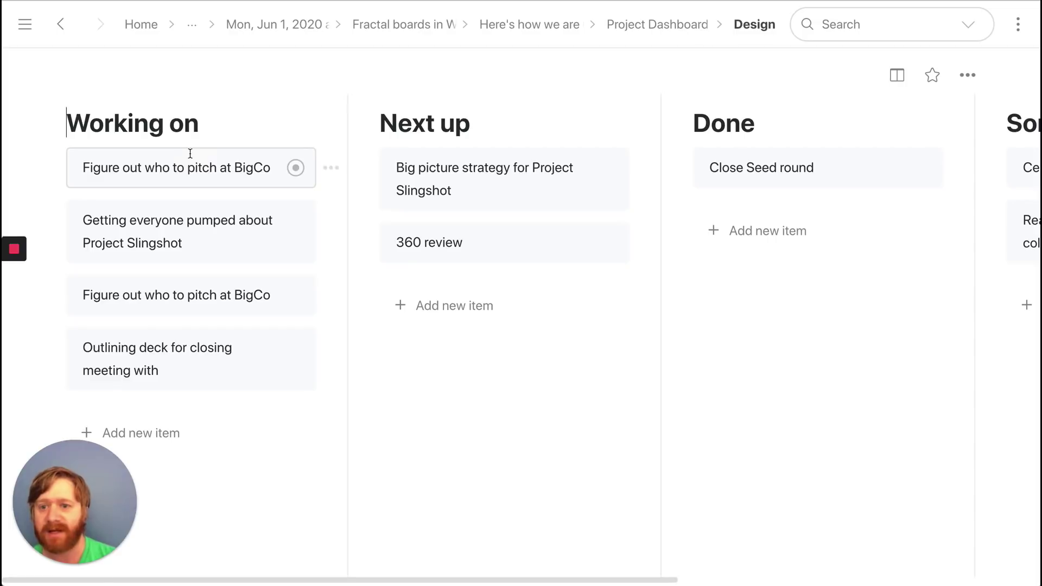
{"action": "left_click", "coordinate": [641, 24]}
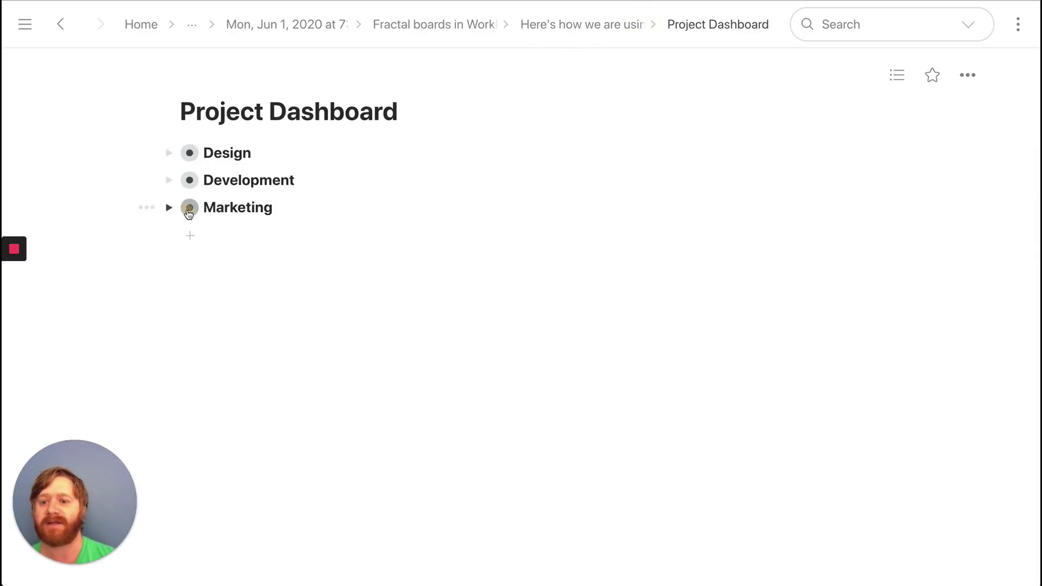
- View the Marketing board alone, return, and expand Development and Marketing inline
{"action": "left_click", "coordinate": [189, 211]}
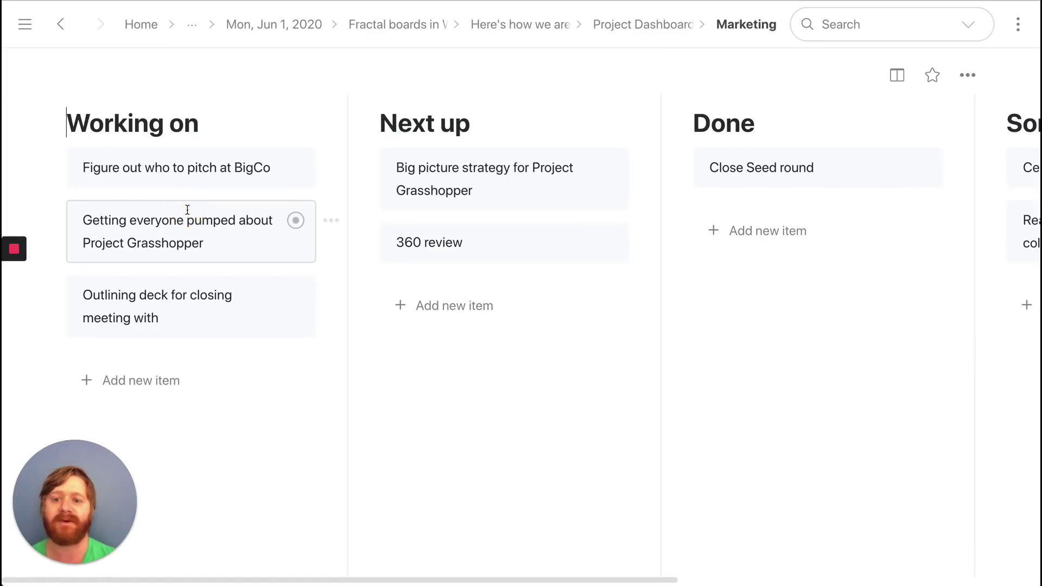
{"action": "left_click", "coordinate": [623, 30]}
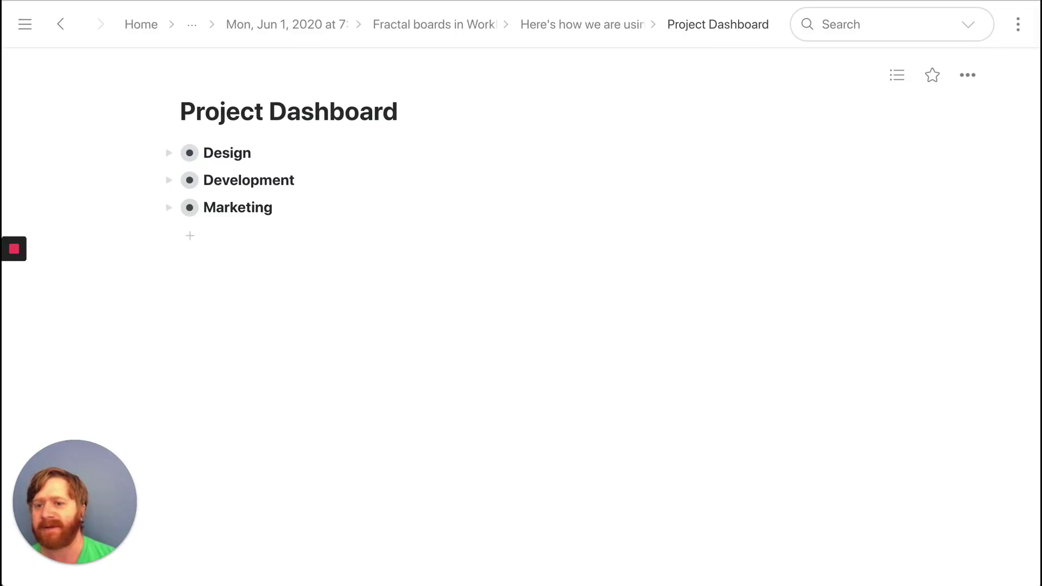
{"action": "left_click", "coordinate": [169, 180]}
{"action": "left_click", "coordinate": [163, 501]}
- Expand Design and move Project Slingshot and other cards between the team boards
{"action": "left_click", "coordinate": [164, 153]}
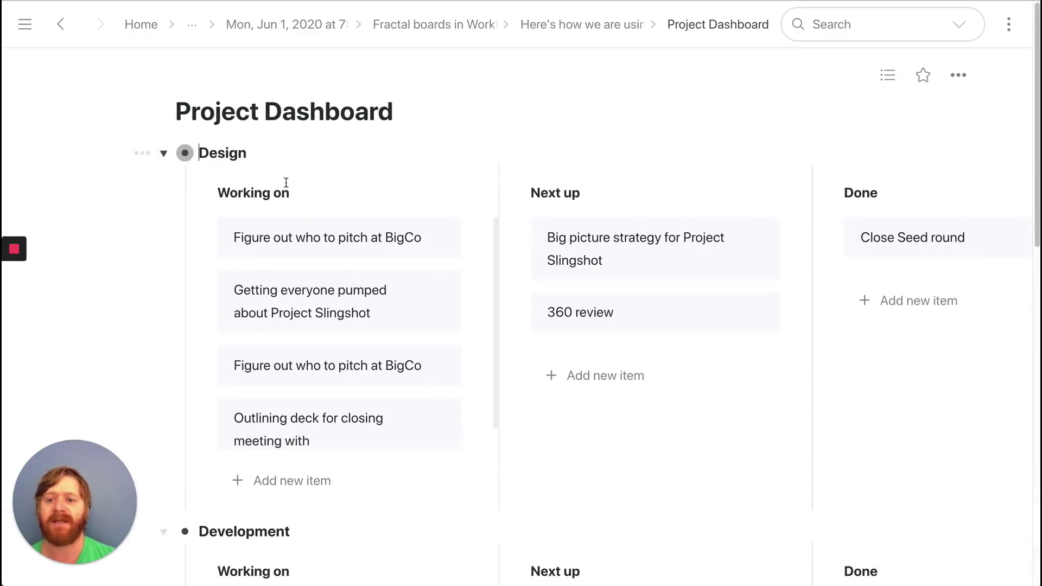
{"action": "scroll", "coordinate": [344, 263], "scroll_direction": "down", "scroll_amount": 1}
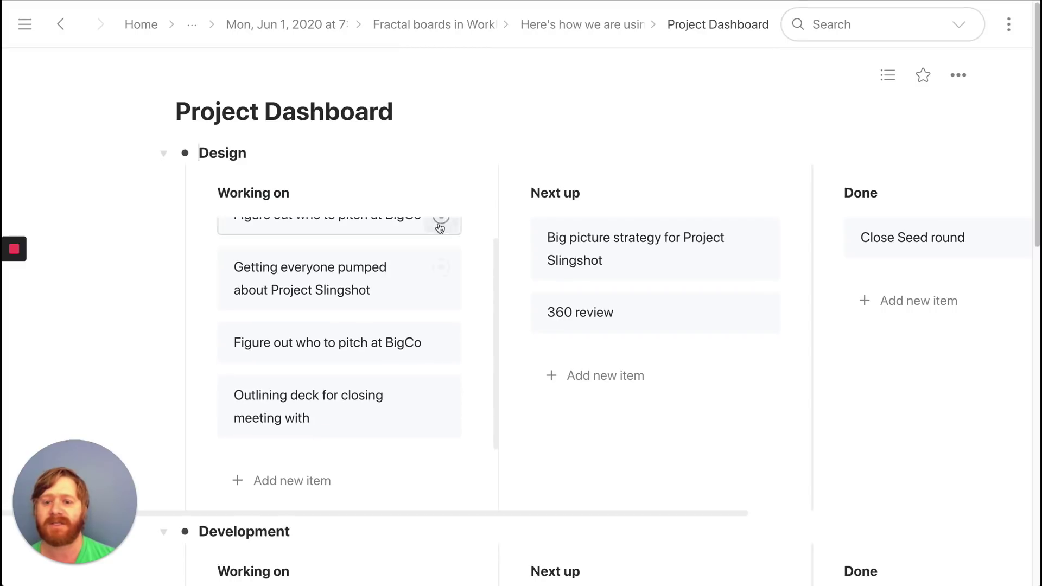
{"action": "left_click_drag", "start_coordinate": [409, 400], "coordinate": [356, 335]}
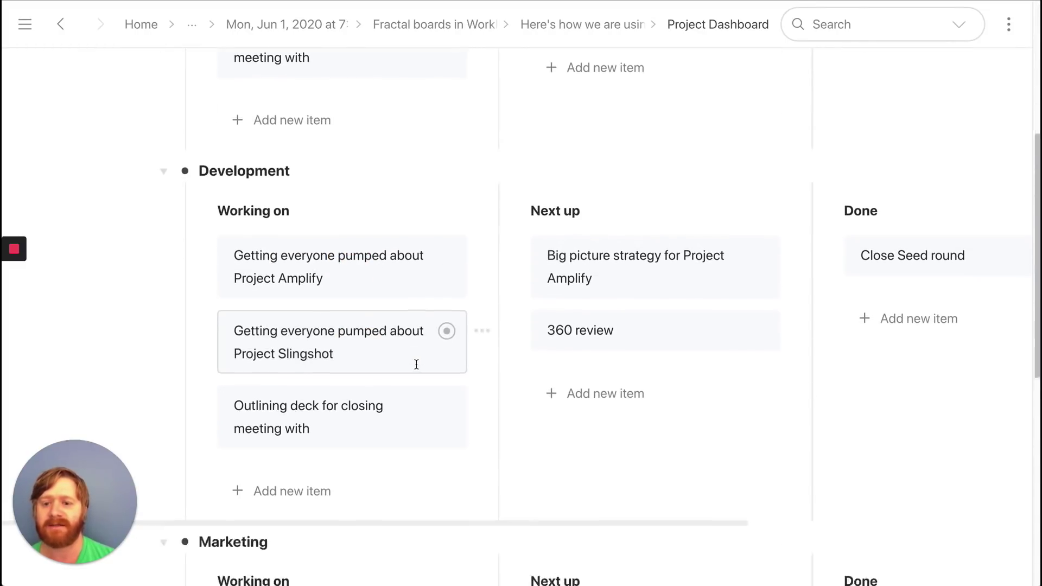
{"action": "scroll", "coordinate": [416, 365], "scroll_direction": "down", "scroll_amount": 3}
{"action": "left_click_drag", "start_coordinate": [442, 465], "coordinate": [416, 249]}
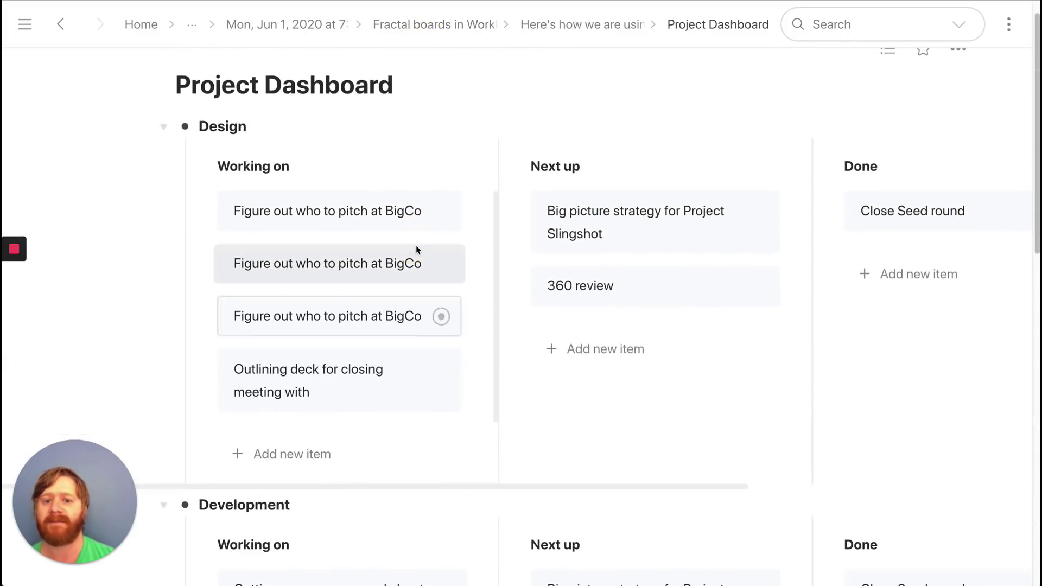
{"action": "left_click_drag", "start_coordinate": [766, 165], "coordinate": [493, 488]}
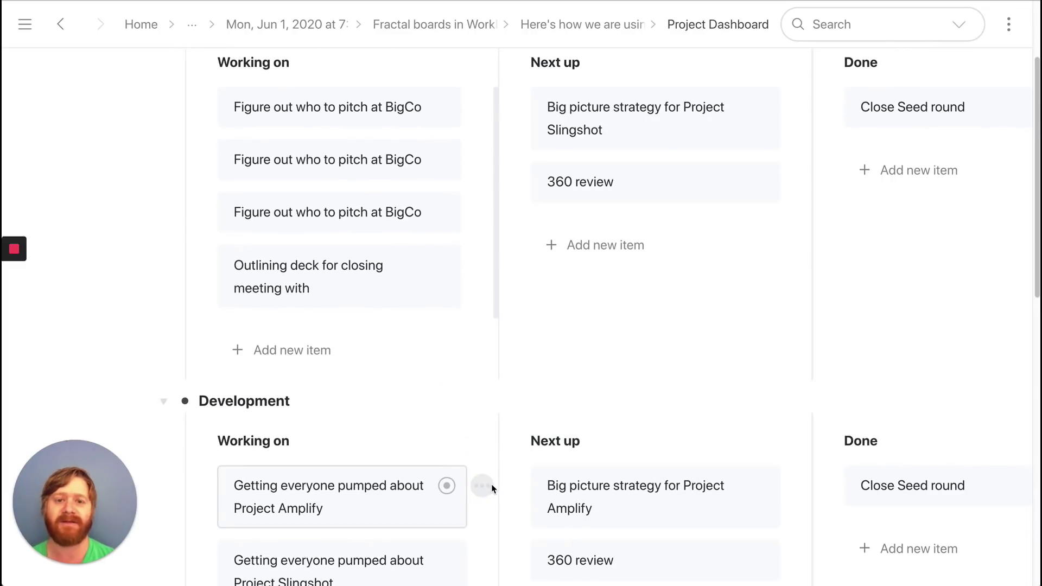
- Nest the whole Design board as a card in Development's Working on column
{"action": "scroll", "coordinate": [484, 455], "scroll_direction": "down", "scroll_amount": 8}
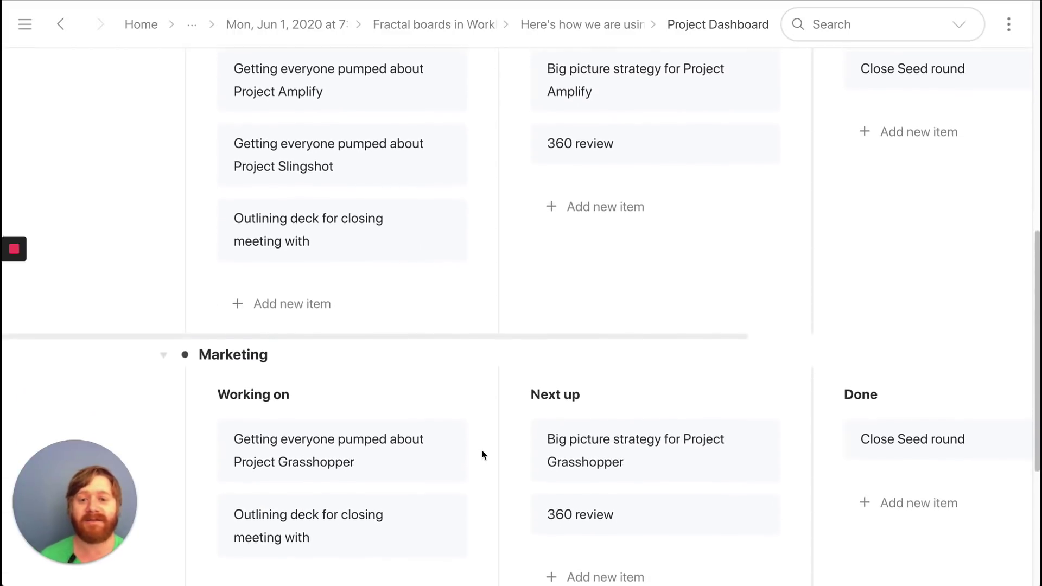
{"action": "scroll", "coordinate": [483, 454], "scroll_direction": "up", "scroll_amount": 10}
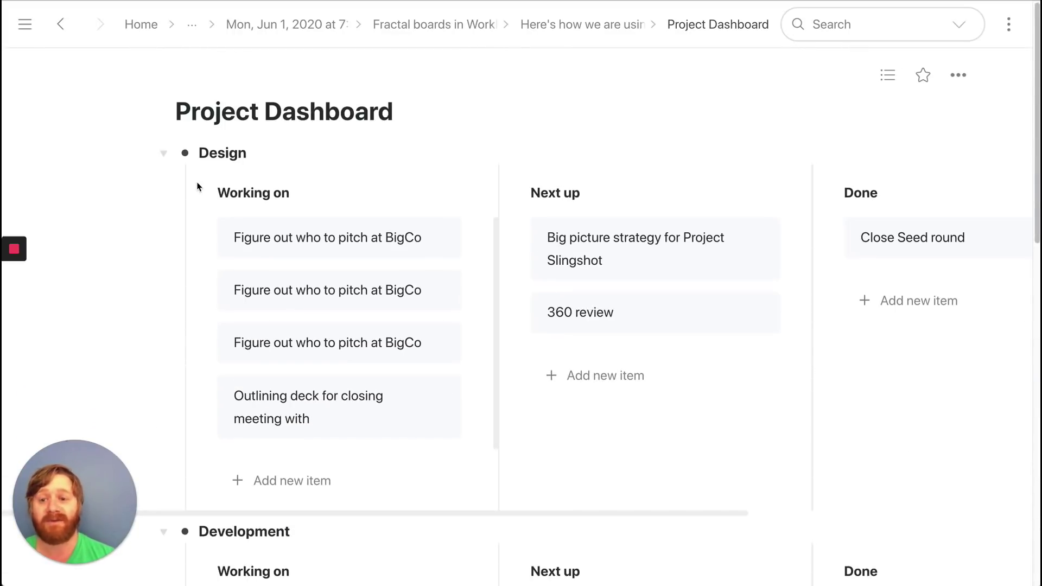
{"action": "left_click_drag", "start_coordinate": [185, 154], "coordinate": [273, 291]}
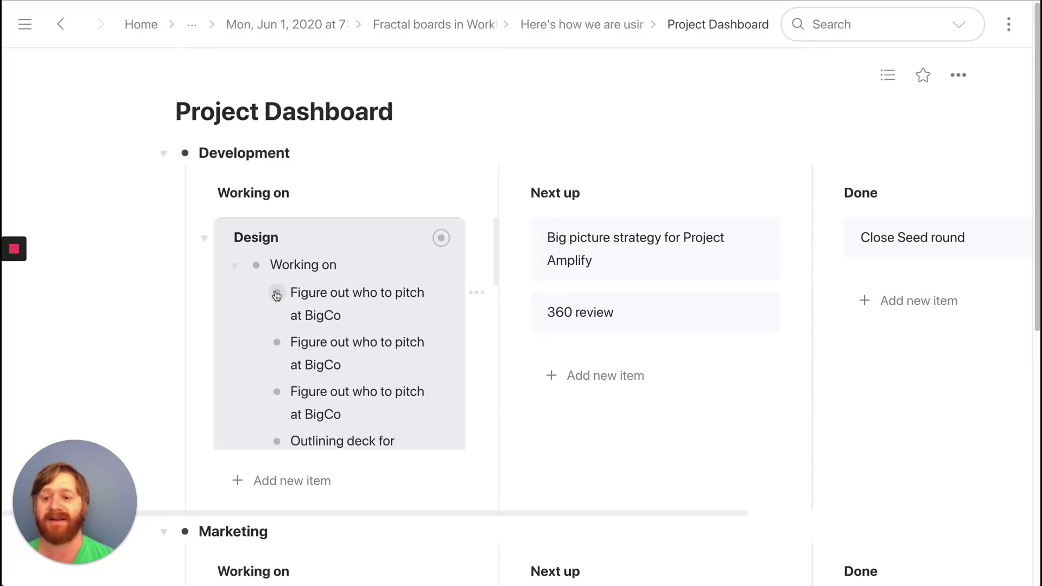
- Open the nested Design board, then return to Project Dashboard and scroll through Development and Marketing
{"action": "left_click", "coordinate": [441, 239]}
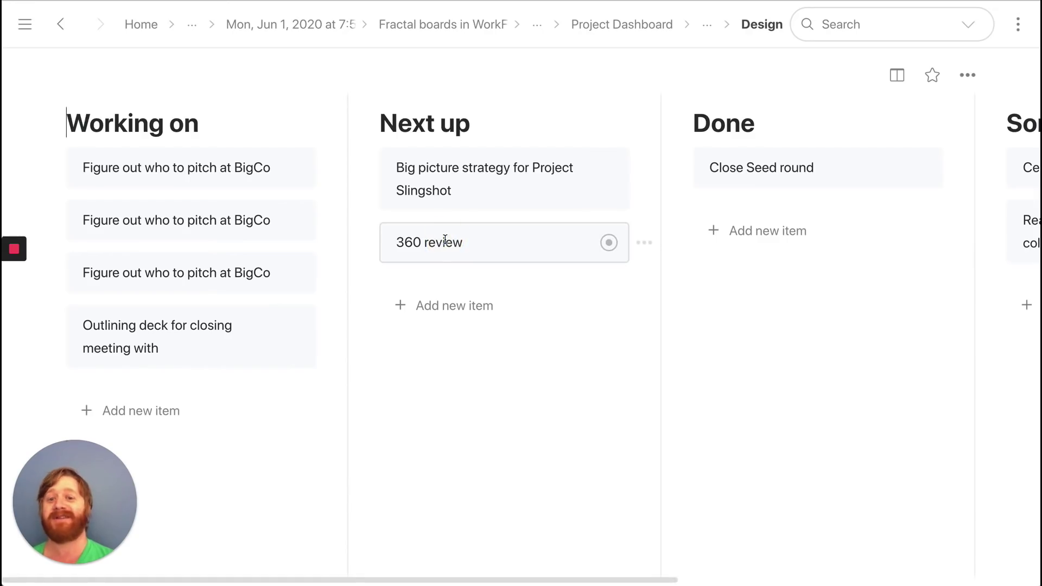
{"action": "left_click", "coordinate": [618, 28]}
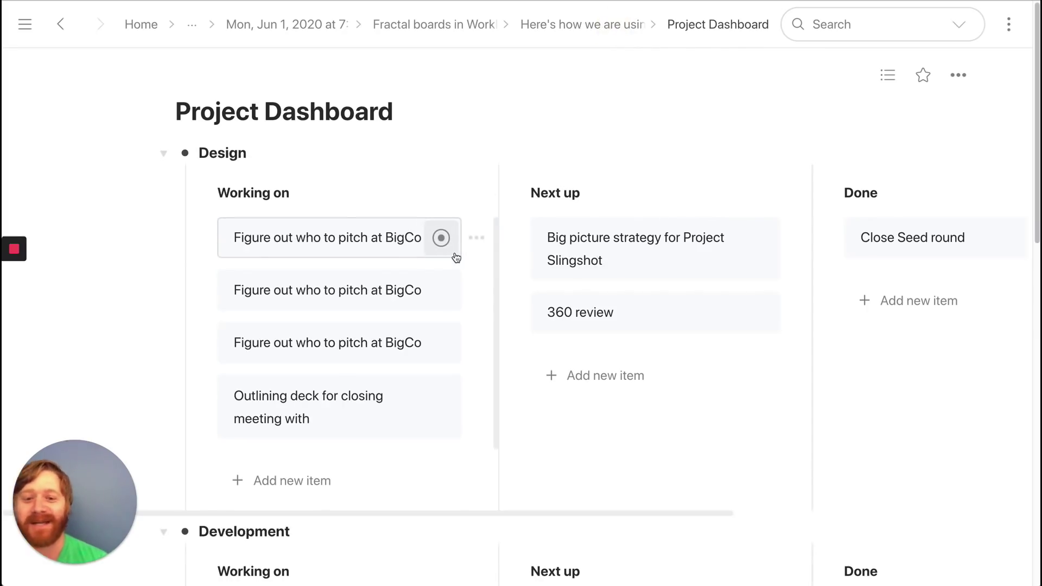
{"action": "scroll", "coordinate": [155, 275], "scroll_direction": "down", "scroll_amount": 4}
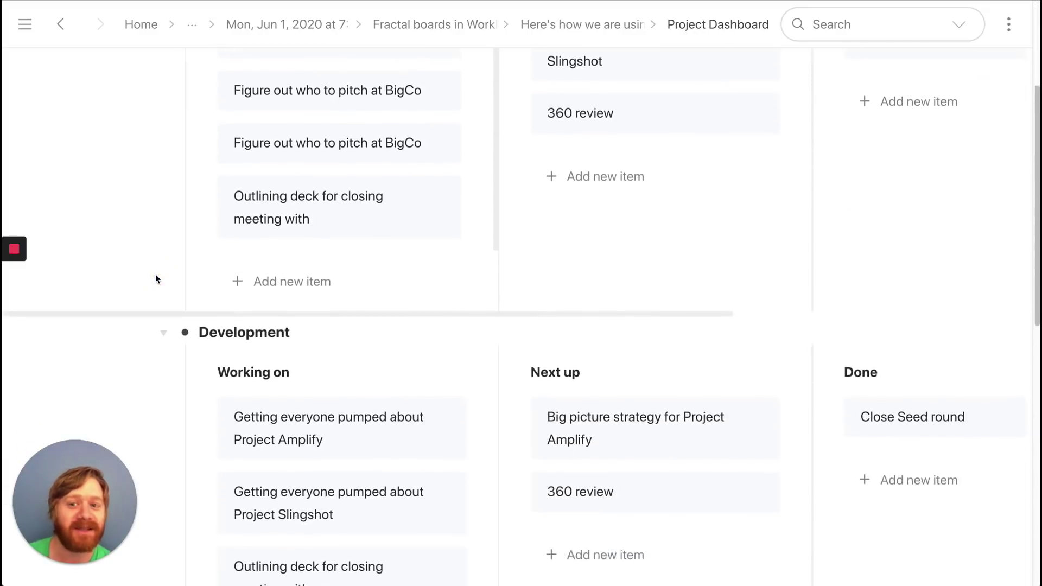
{"action": "scroll", "coordinate": [155, 274], "scroll_direction": "down", "scroll_amount": 10}
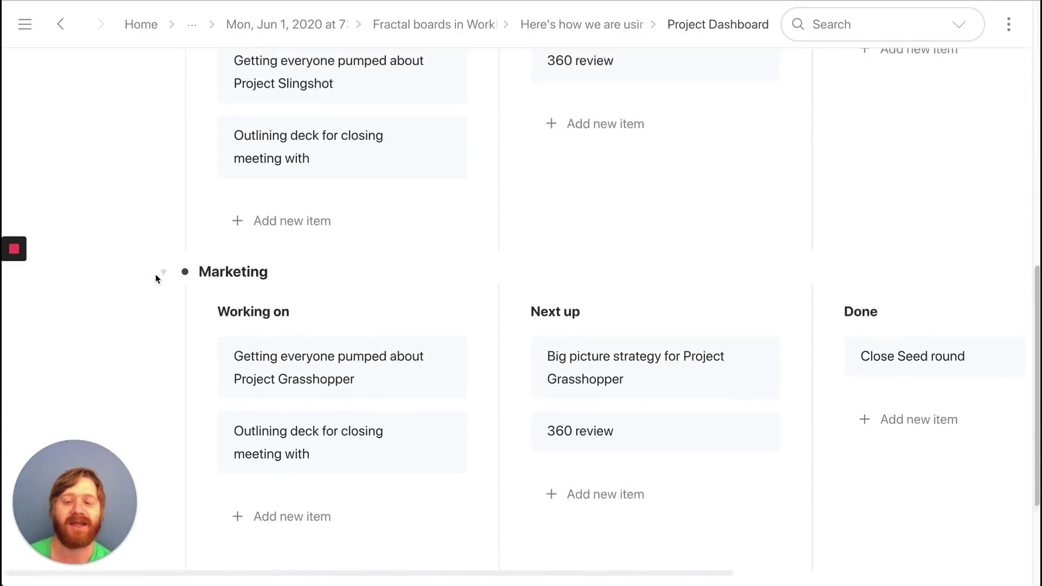
{"action": "scroll", "coordinate": [155, 275], "scroll_direction": "up", "scroll_amount": 15}
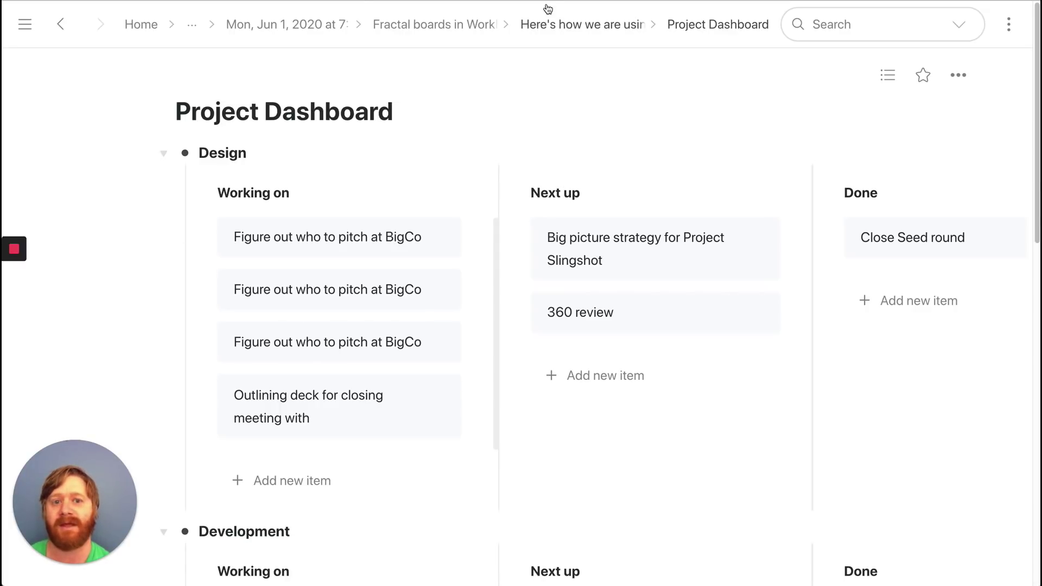
- Go up to Here's how we are using them and open the Team tasks board
{"action": "left_click", "coordinate": [573, 25]}
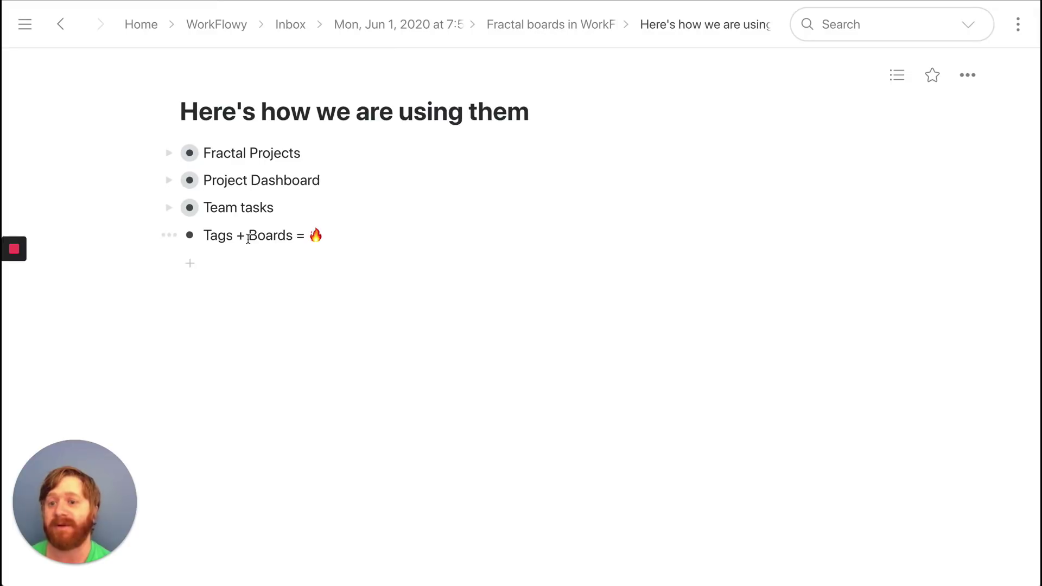
{"action": "left_click", "coordinate": [189, 208]}
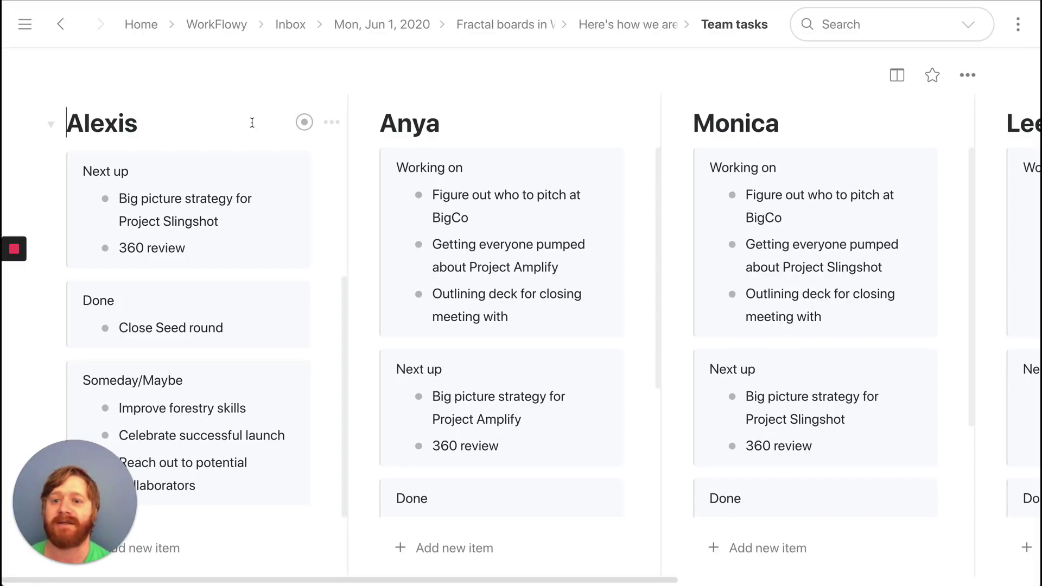
{"action": "scroll", "coordinate": [524, 140], "scroll_direction": "right", "scroll_amount": 10}
{"action": "scroll", "coordinate": [524, 140], "scroll_direction": "left", "scroll_amount": 10}
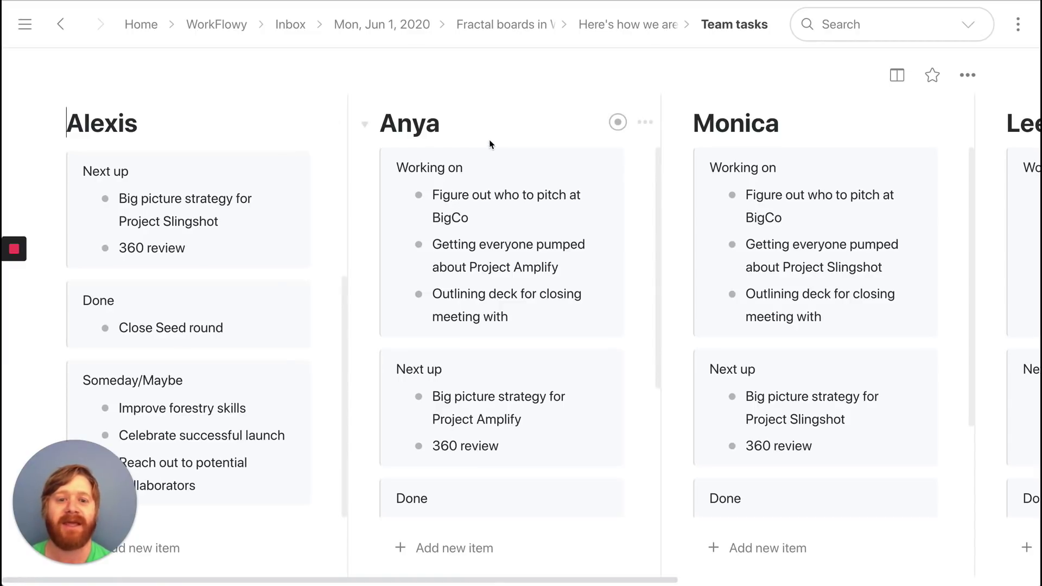
- Visit two team members' boards, then return to the outline and briefly highlight the Tags + Boards = 🔥 line
{"action": "left_click", "coordinate": [615, 124]}
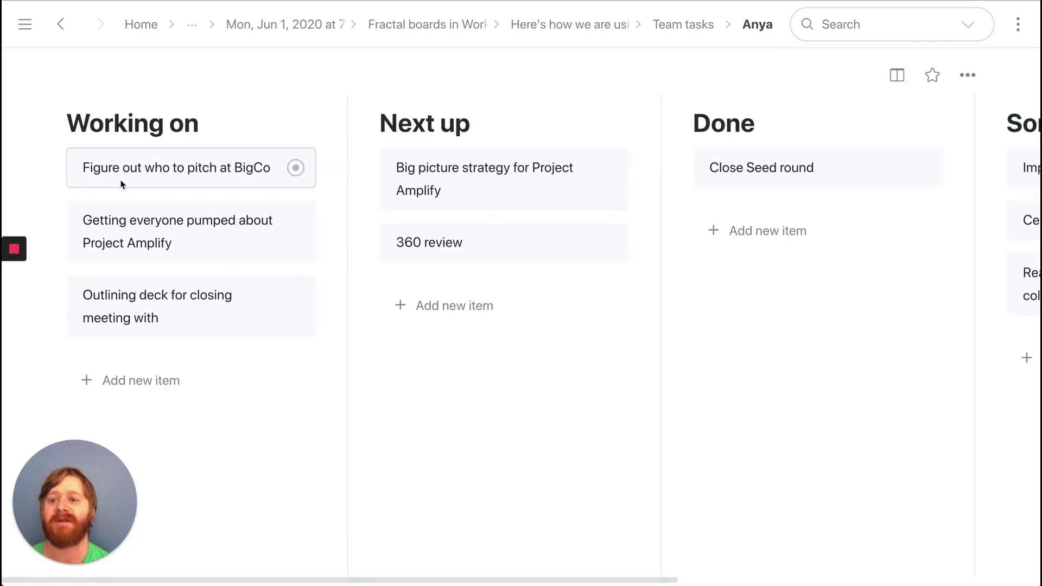
{"action": "left_click", "coordinate": [687, 26]}
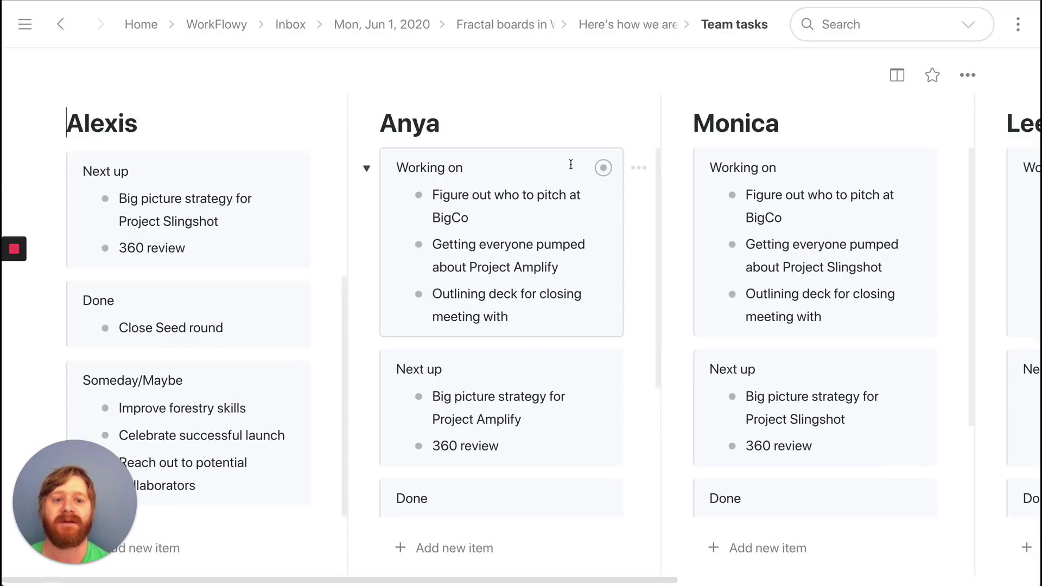
{"action": "scroll", "coordinate": [570, 165], "scroll_direction": "right", "scroll_amount": 10}
{"action": "scroll", "coordinate": [570, 165], "scroll_direction": "left", "scroll_amount": 10}
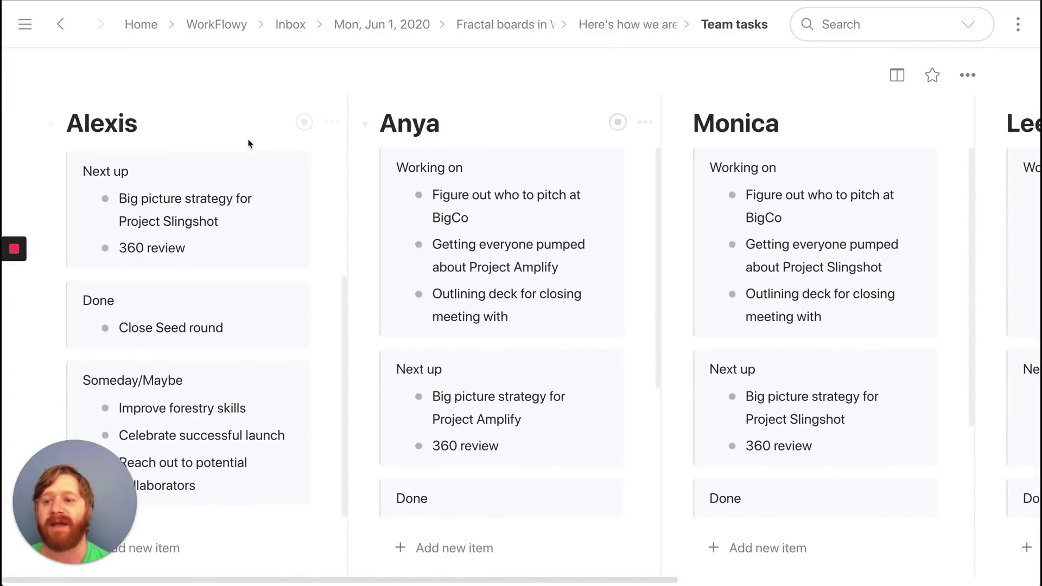
{"action": "left_click", "coordinate": [304, 122]}
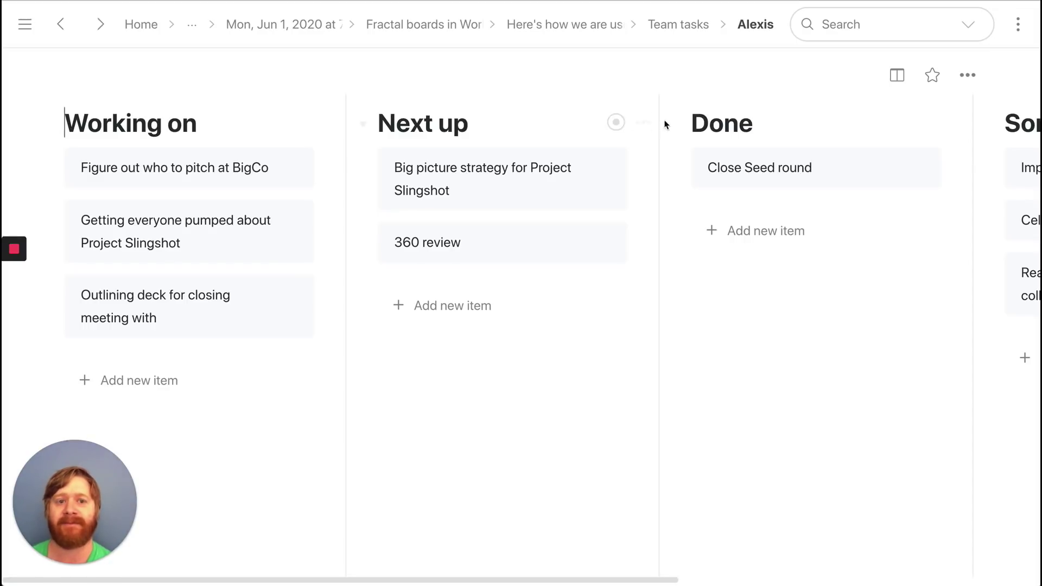
{"action": "left_click", "coordinate": [595, 26]}
{"action": "left_click_drag", "start_coordinate": [213, 239], "coordinate": [330, 242]}
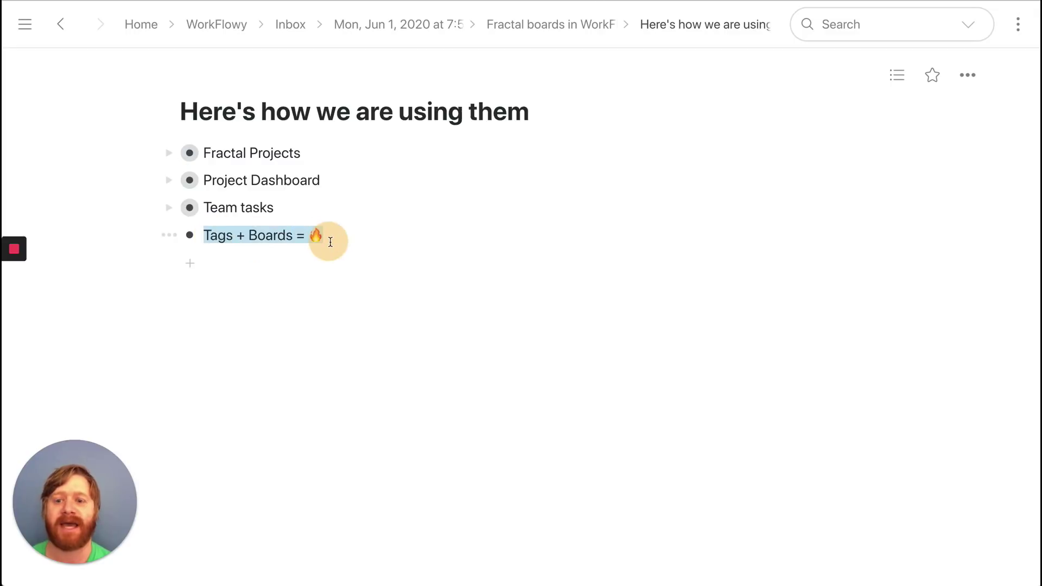
{"action": "left_click", "coordinate": [250, 238]}
- Open Fractal Projects and filter it by a teammate's @-tag
{"action": "left_click", "coordinate": [168, 155]}
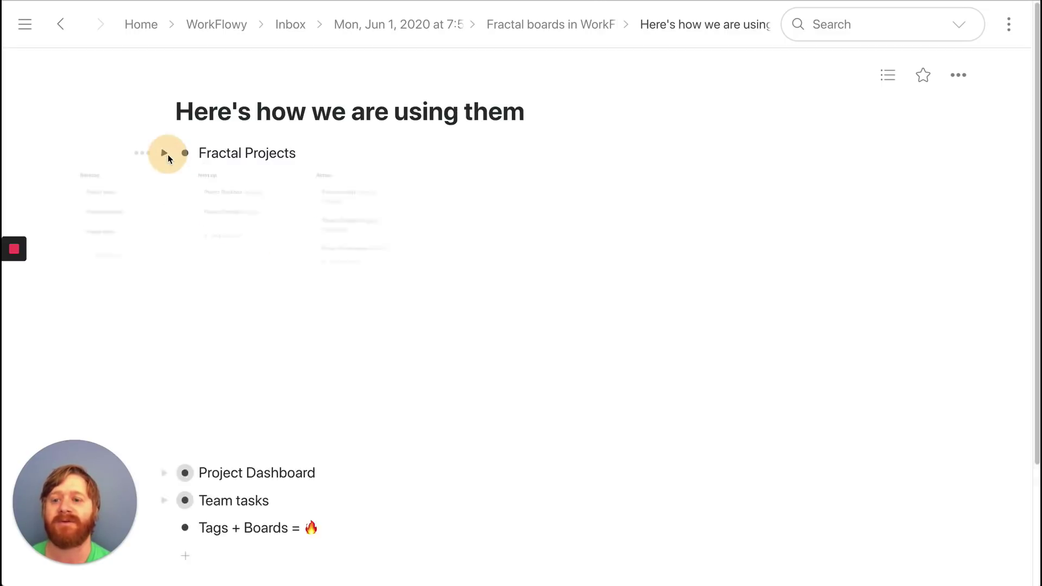
{"action": "left_click", "coordinate": [190, 153]}
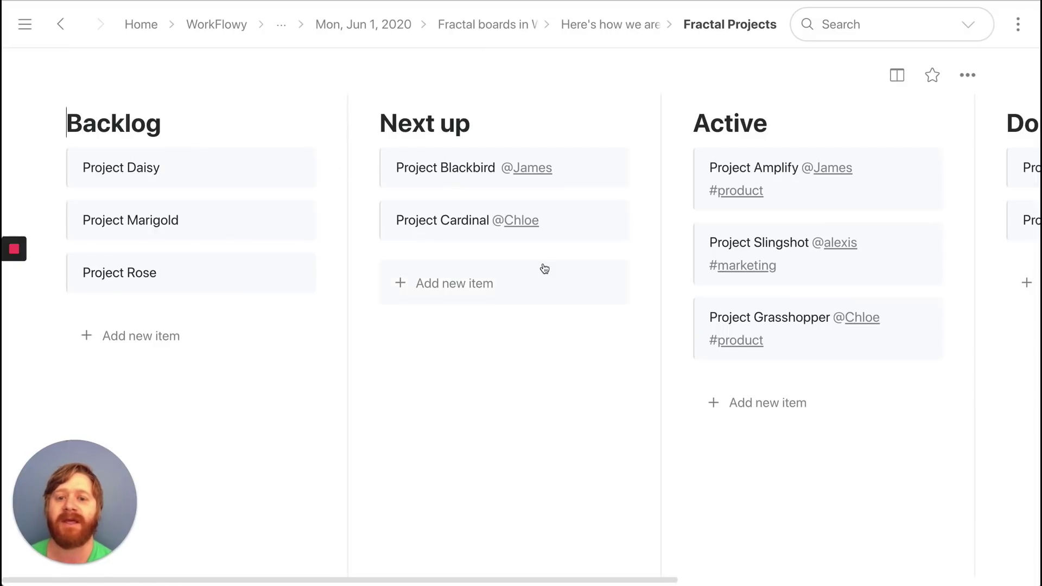
{"action": "scroll", "coordinate": [634, 419], "scroll_direction": "right", "scroll_amount": 10}
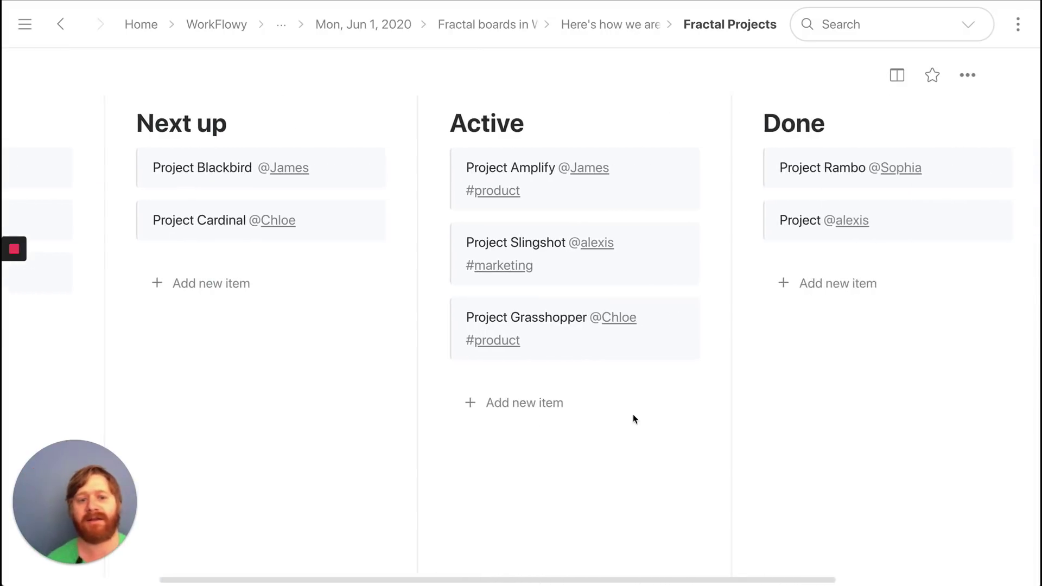
{"action": "scroll", "coordinate": [634, 419], "scroll_direction": "left", "scroll_amount": 10}
{"action": "scroll", "coordinate": [633, 418], "scroll_direction": "right", "scroll_amount": 3}
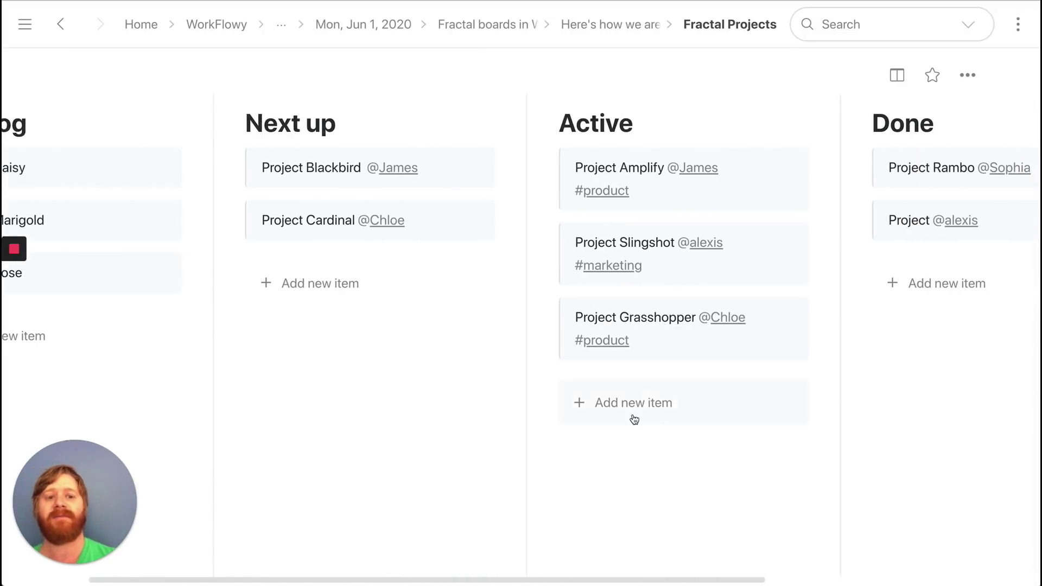
{"action": "left_click", "coordinate": [693, 168]}
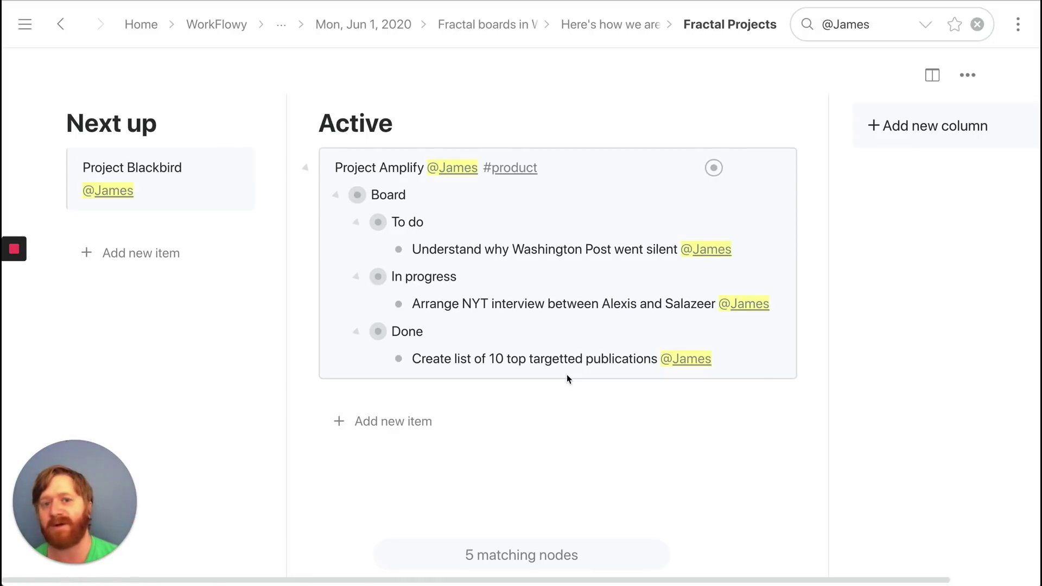
- Apply that @-tag filter on the Fractal boards in WorkFlowy page, then clear the search
{"action": "left_click", "coordinate": [534, 29]}
{"action": "left_click", "coordinate": [874, 18]}
{"action": "type", "text": "@James"}
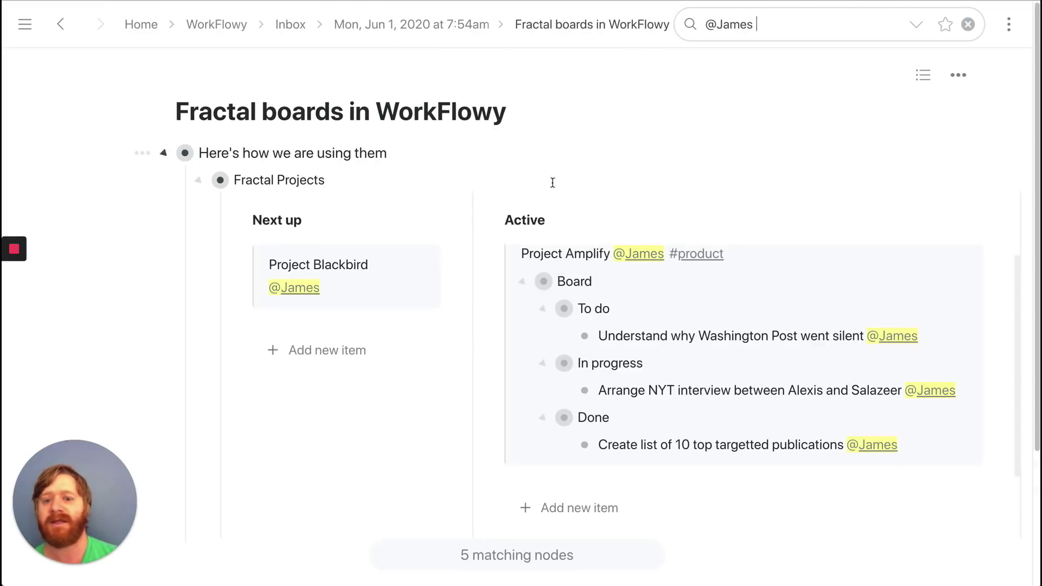
{"action": "scroll", "coordinate": [488, 321], "scroll_direction": "down", "scroll_amount": 3}
{"action": "scroll", "coordinate": [488, 321], "scroll_direction": "up", "scroll_amount": 2}
{"action": "scroll", "coordinate": [487, 322], "scroll_direction": "right", "scroll_amount": 5}
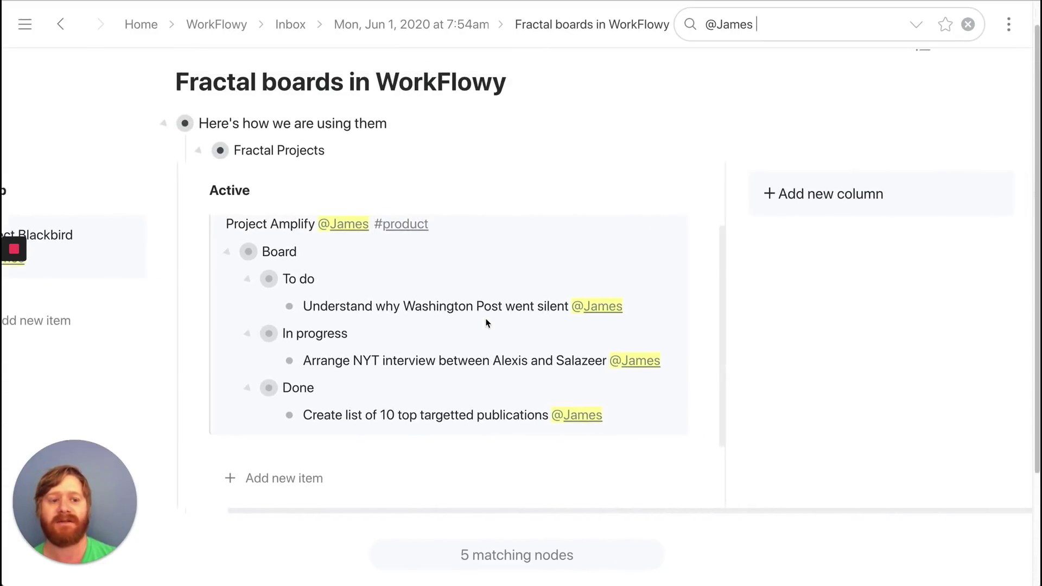
{"action": "scroll", "coordinate": [487, 323], "scroll_direction": "left", "scroll_amount": 5}
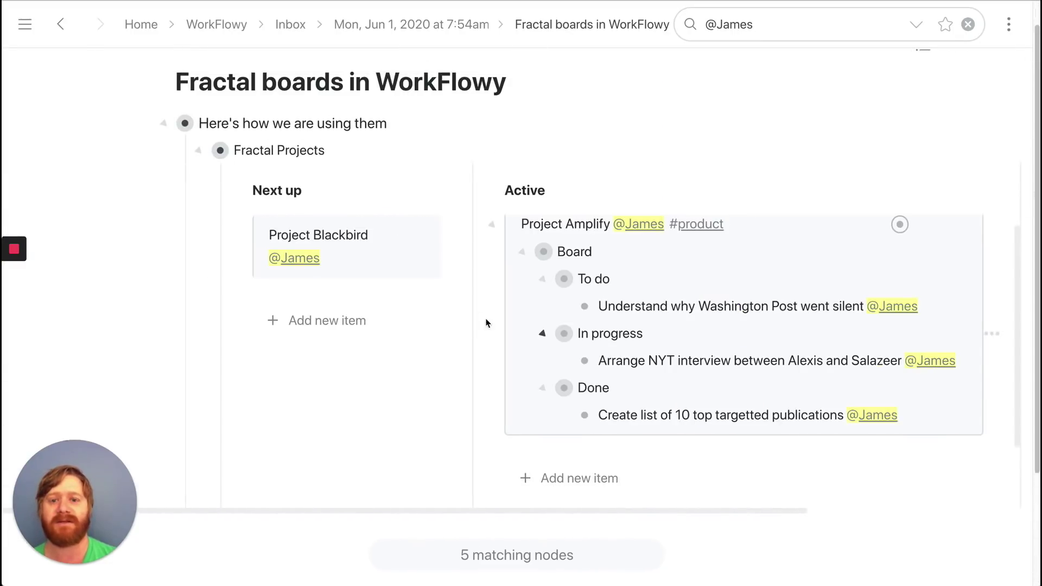
{"action": "left_click", "coordinate": [969, 25]}
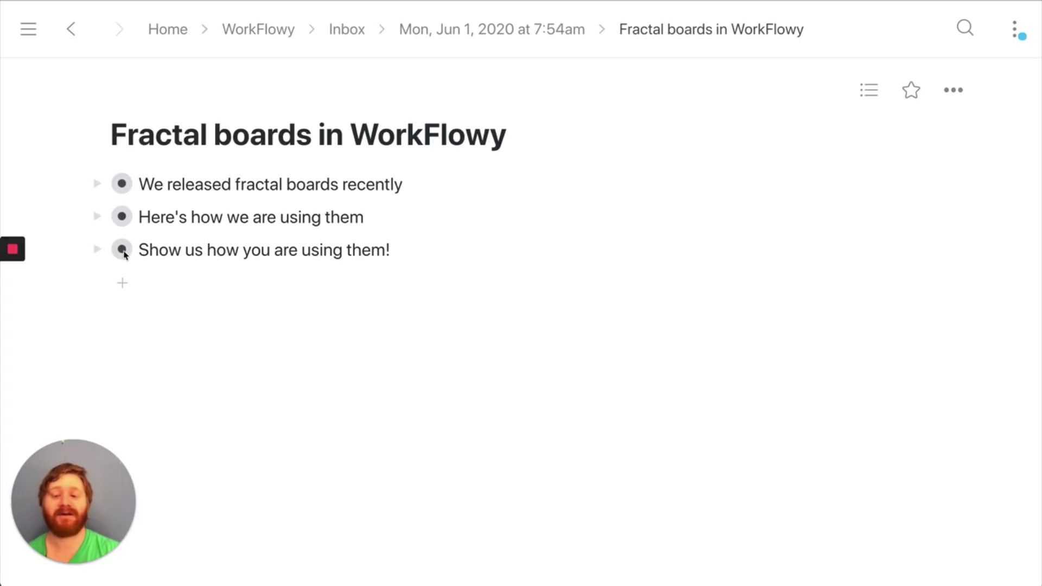
- Open the 'Show us how you are using them!' page and briefly expand step 1's details
{"action": "left_click", "coordinate": [122, 250]}
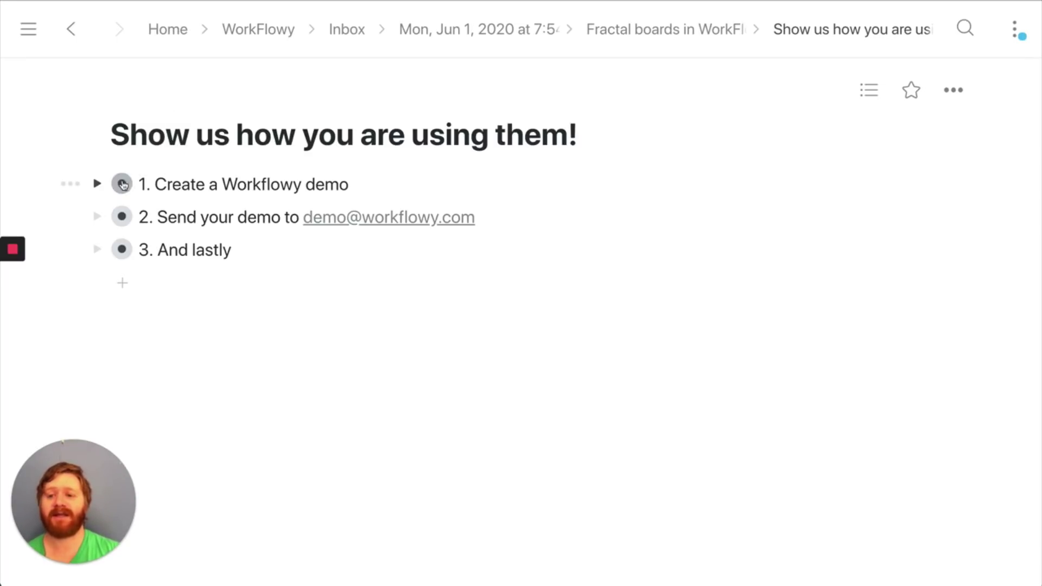
{"action": "left_click", "coordinate": [98, 184]}
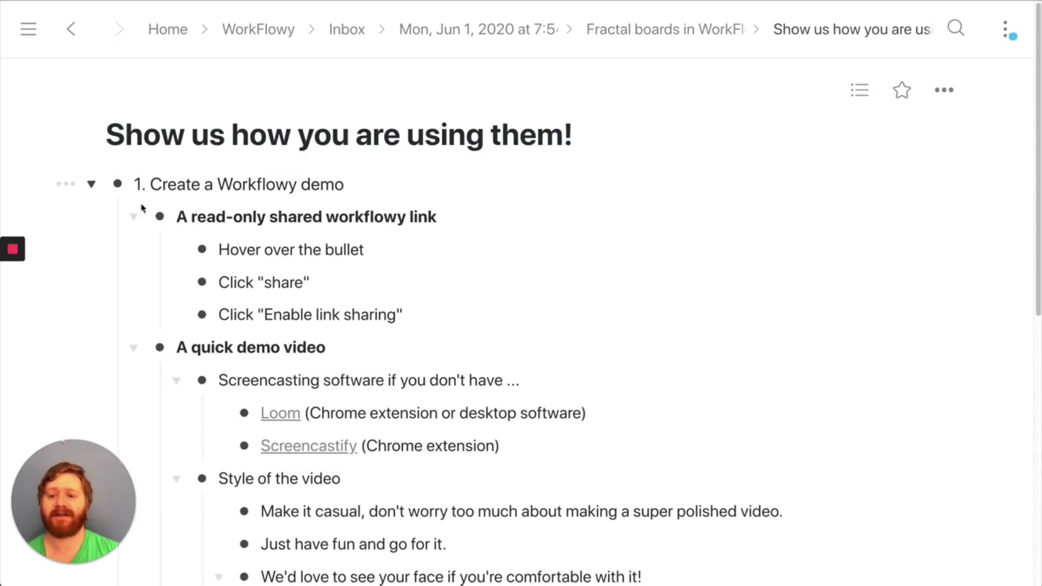
{"action": "scroll", "coordinate": [272, 272], "scroll_direction": "down", "scroll_amount": 3}
{"action": "scroll", "coordinate": [271, 269], "scroll_direction": "down", "scroll_amount": 5}
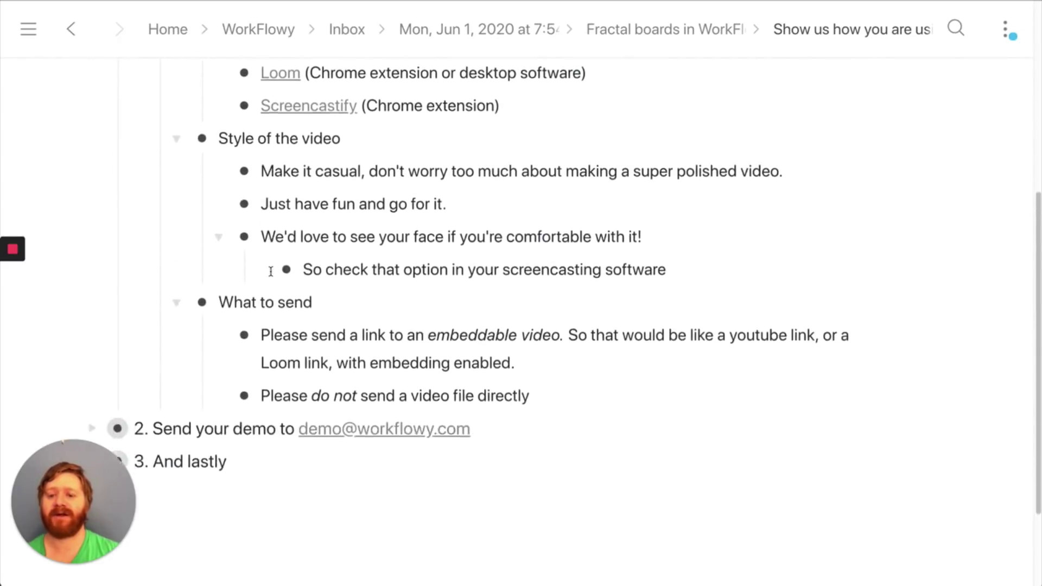
{"action": "scroll", "coordinate": [270, 272], "scroll_direction": "up", "scroll_amount": 8}
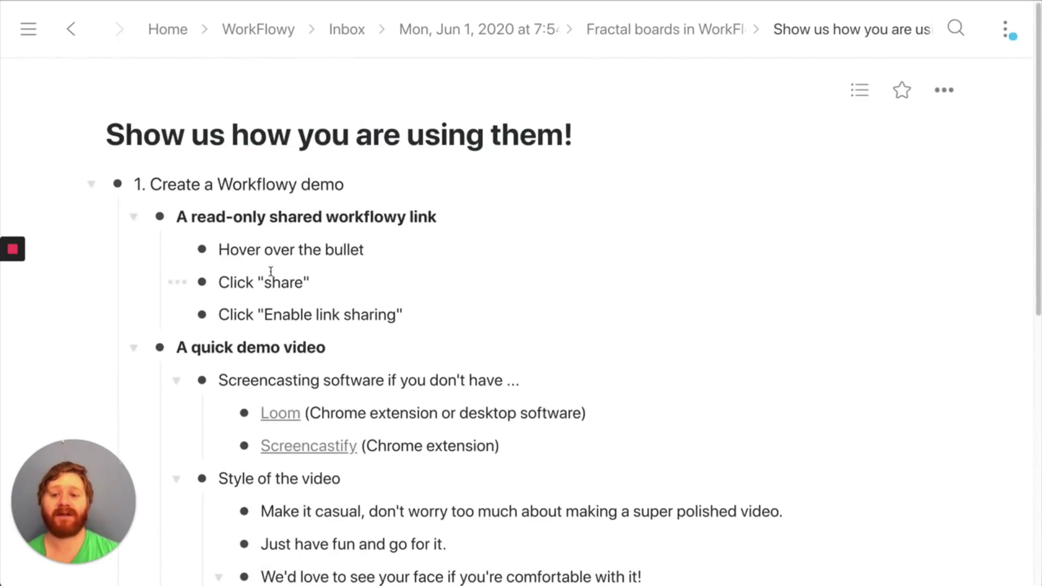
{"action": "left_click", "coordinate": [91, 186]}
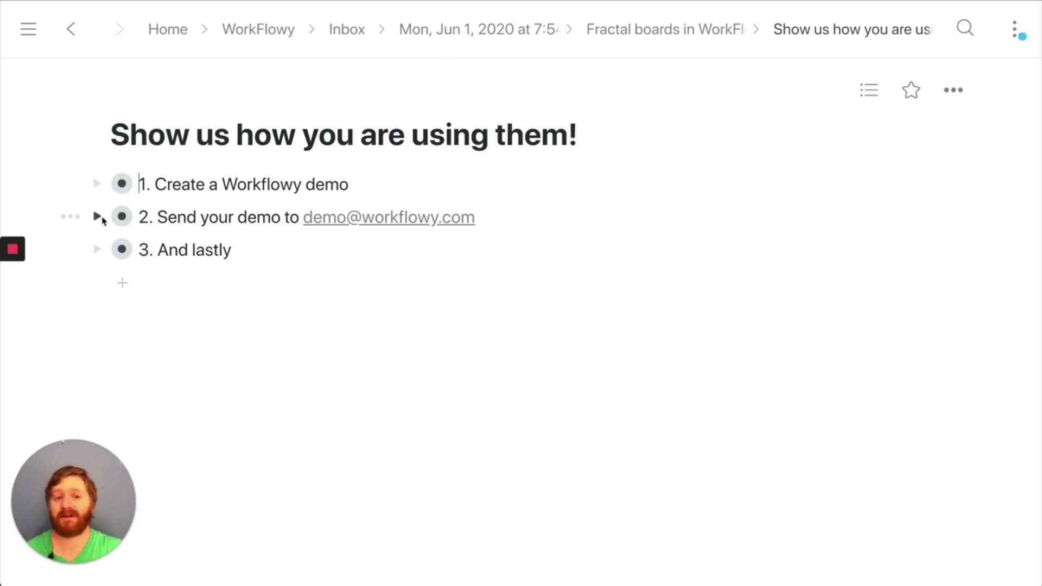
- View step 2 about sending the demo, then drill through step 3 'And lastly' to 'Share this video!'
{"action": "left_click", "coordinate": [122, 220]}
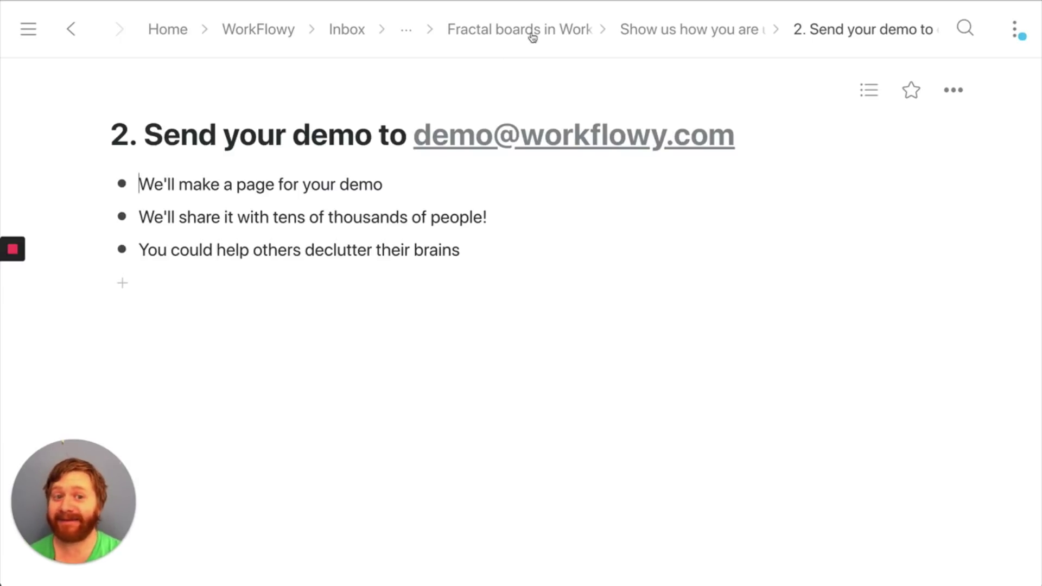
{"action": "left_click", "coordinate": [642, 30]}
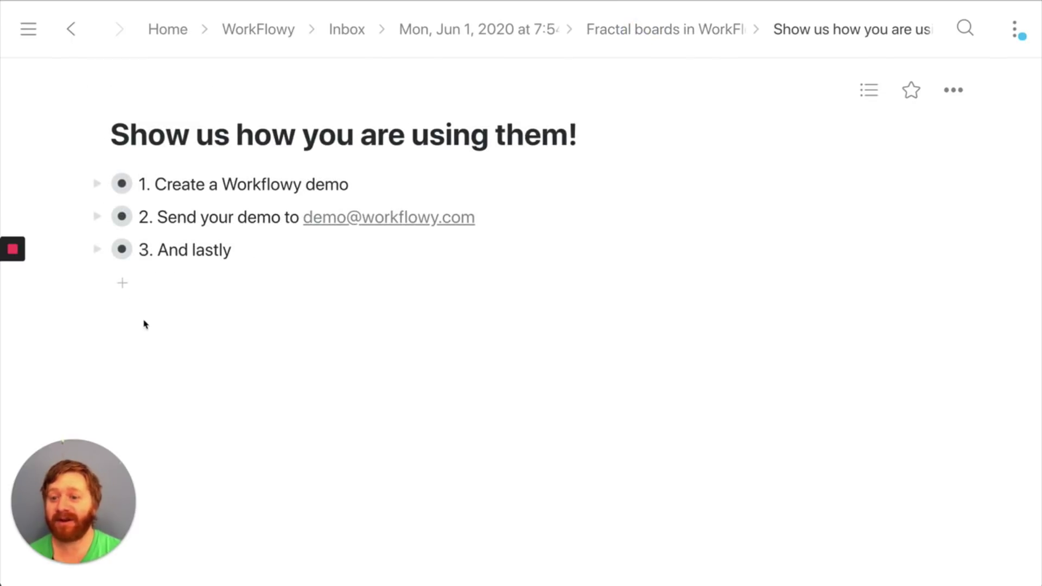
{"action": "left_click", "coordinate": [122, 250]}
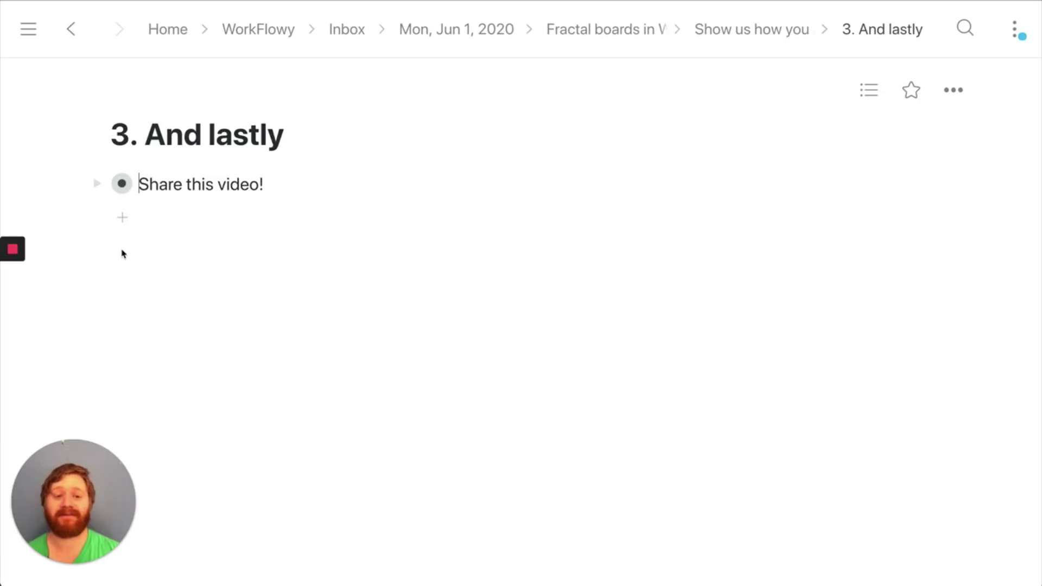
{"action": "left_click", "coordinate": [121, 183]}
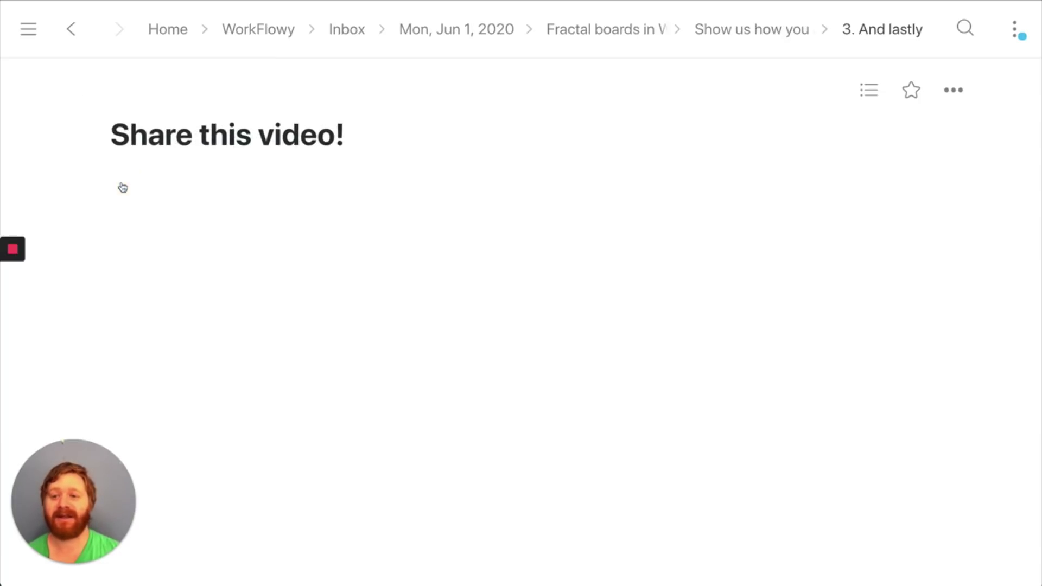